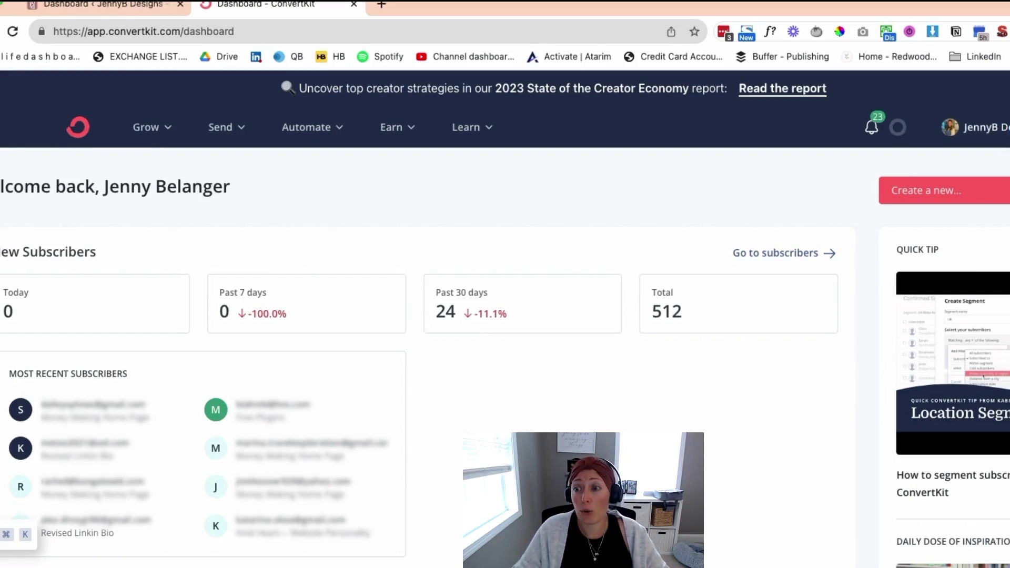
Open the account's advanced settings and locate the API key section
{"action": "left_click", "coordinate": [978, 126]}
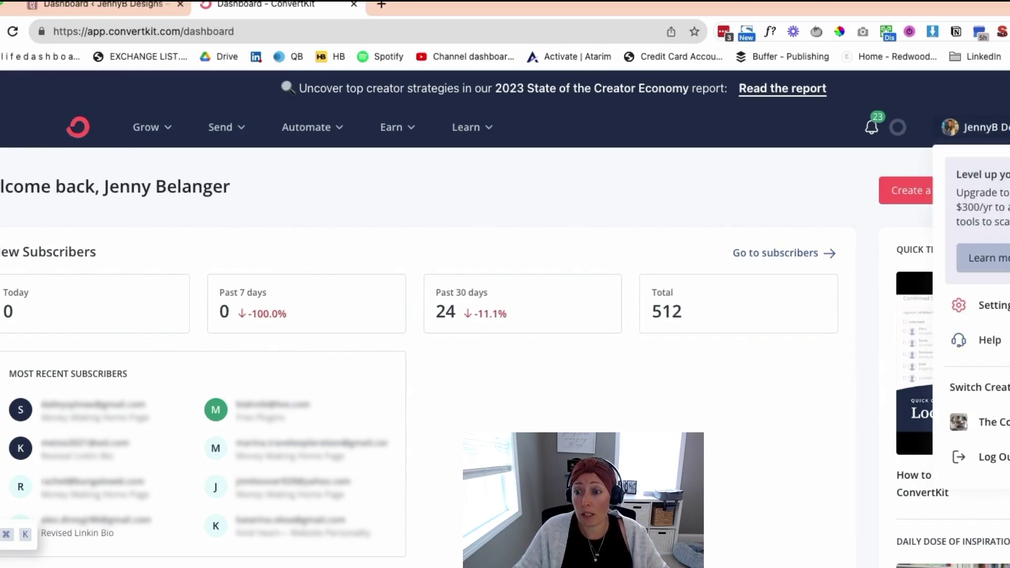
{"action": "left_click", "coordinate": [989, 313]}
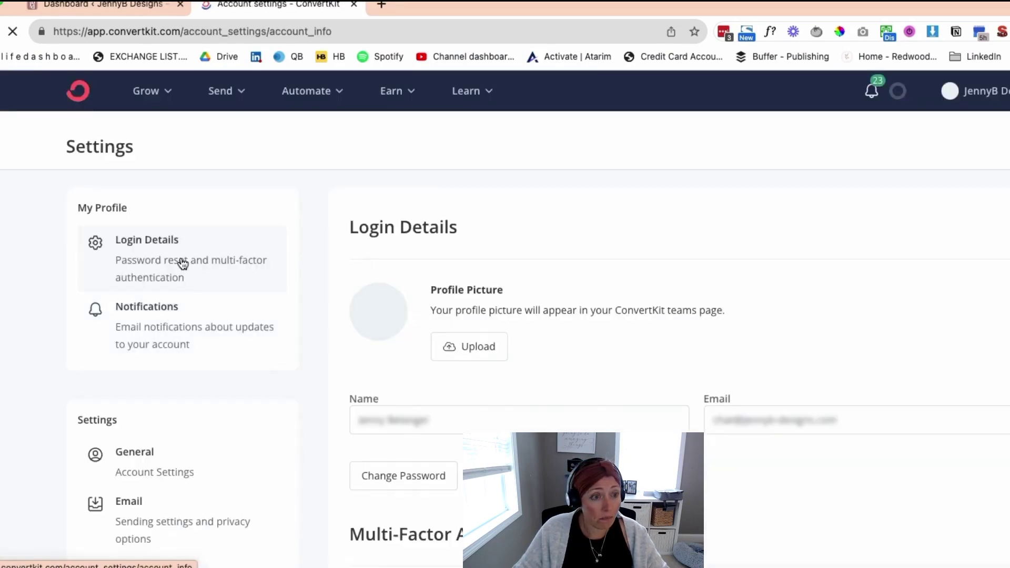
{"action": "scroll", "coordinate": [181, 263], "scroll_direction": "down", "scroll_amount": 8}
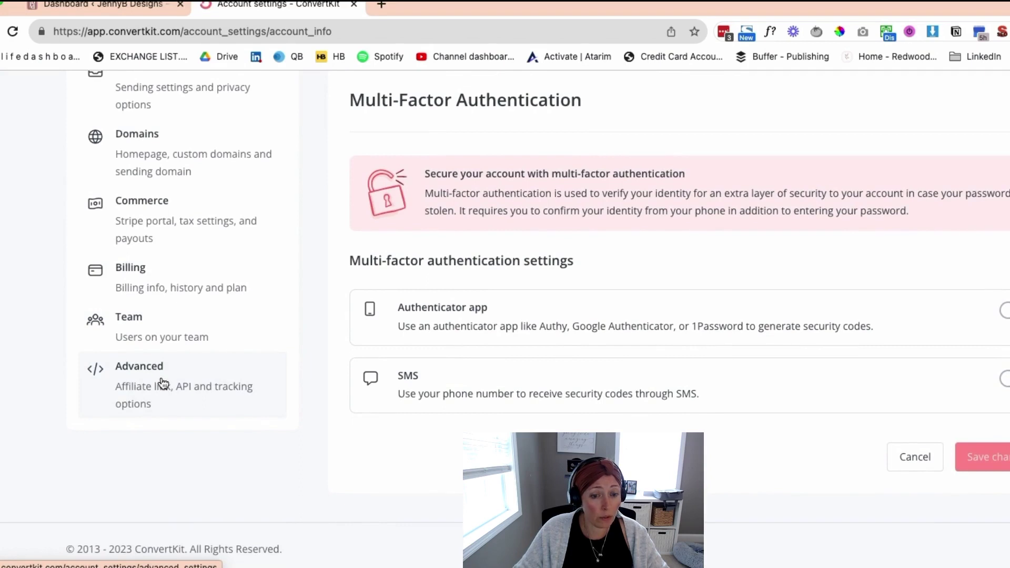
{"action": "left_click", "coordinate": [163, 382]}
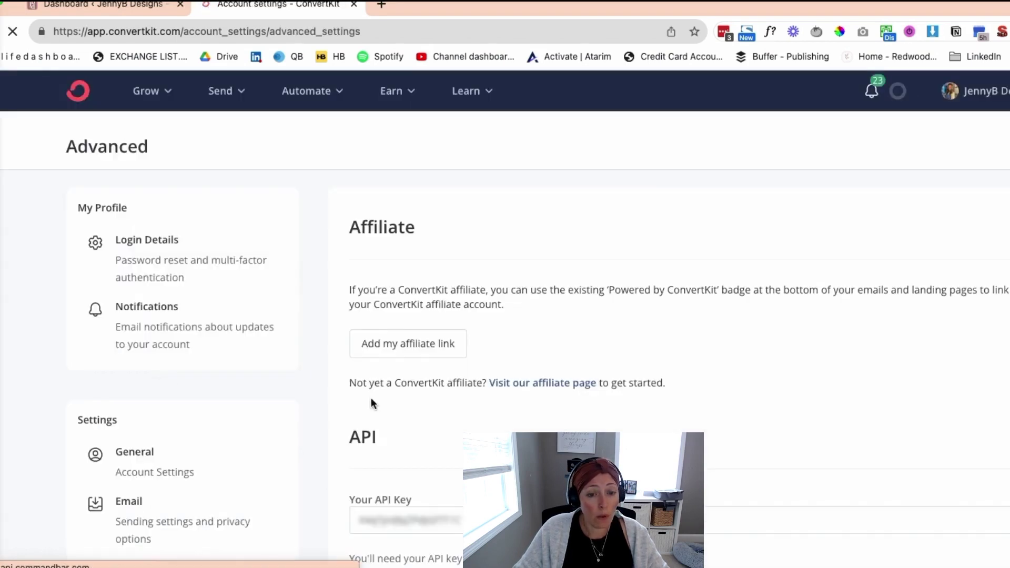
{"action": "scroll", "coordinate": [444, 394], "scroll_direction": "down", "scroll_amount": 5}
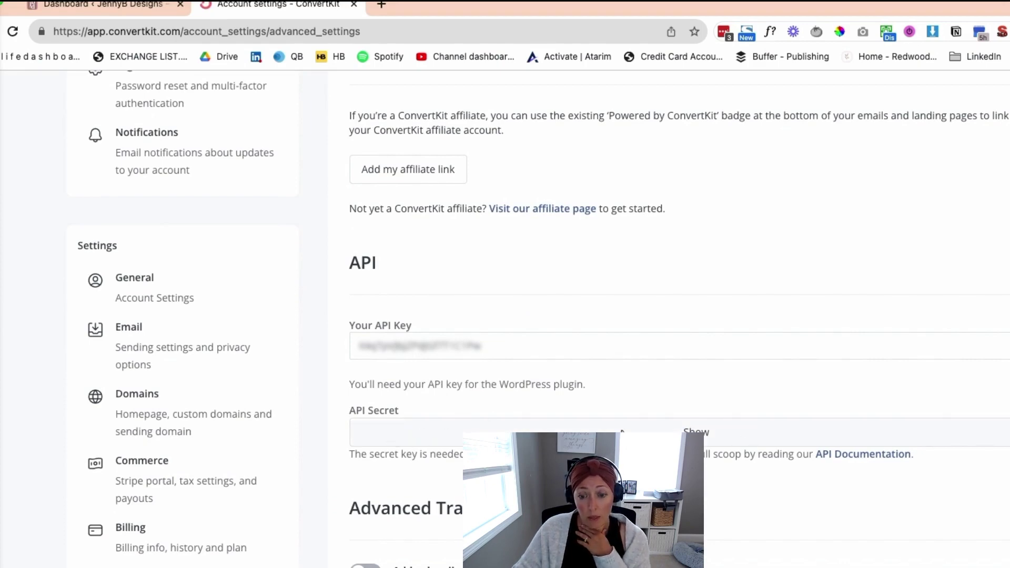
Switch to the WordPress dashboard and open Elementor's integration settings at the ConvertKit API key
{"action": "left_click", "coordinate": [125, 7]}
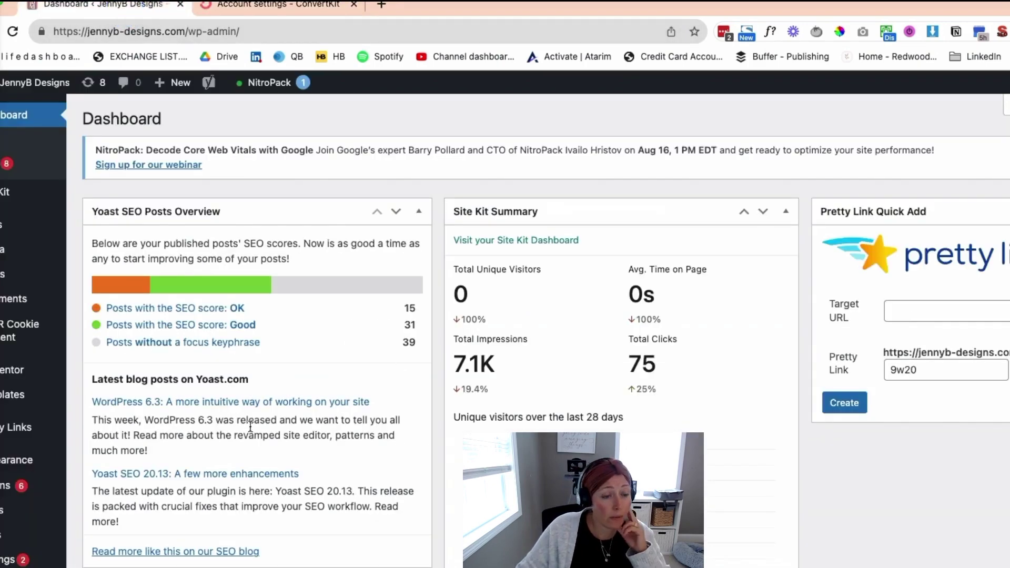
{"action": "mouse_move", "coordinate": [9, 377]}
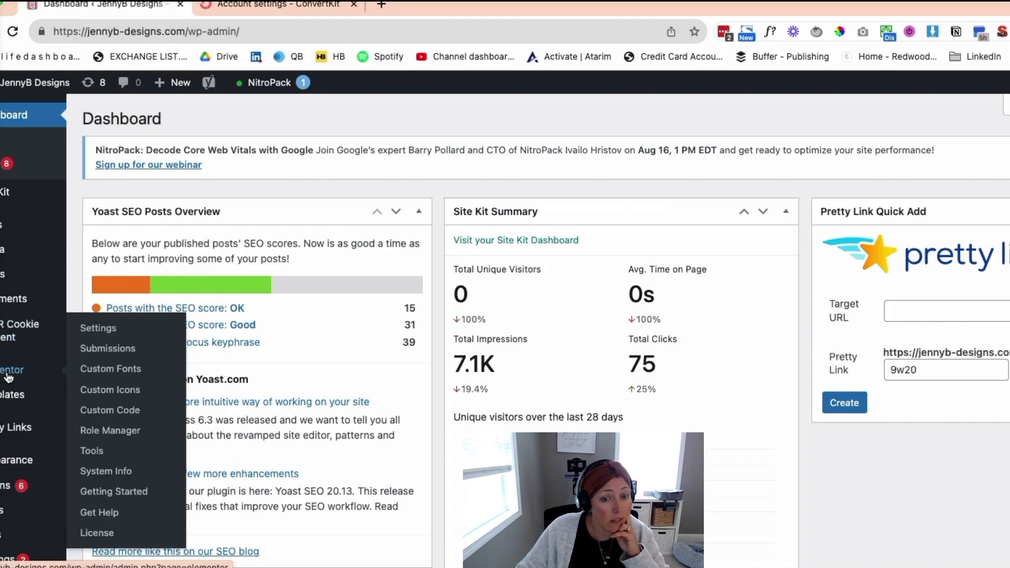
{"action": "left_click", "coordinate": [6, 370]}
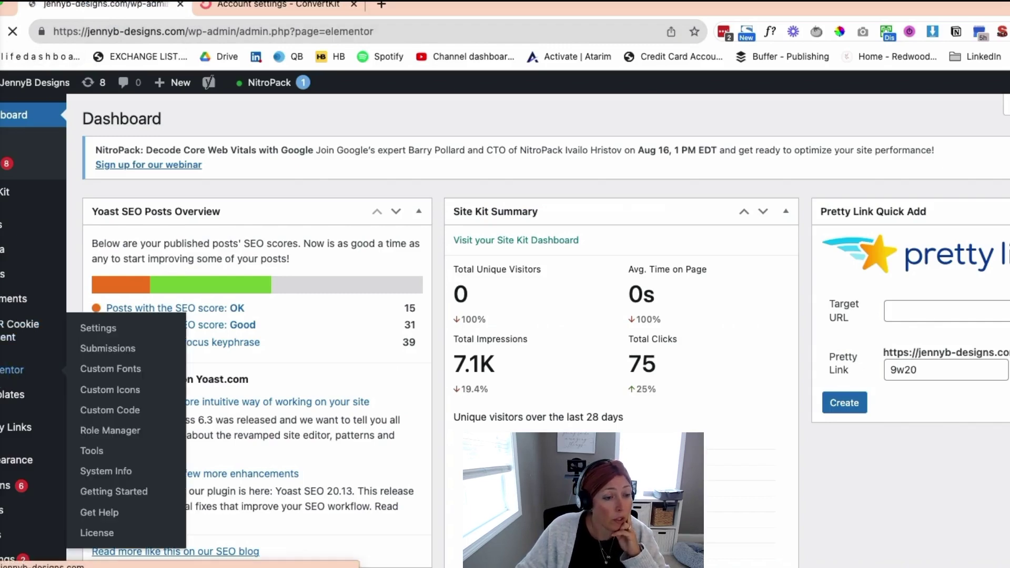
{"action": "scroll", "coordinate": [504, 326], "scroll_direction": "down", "scroll_amount": 2}
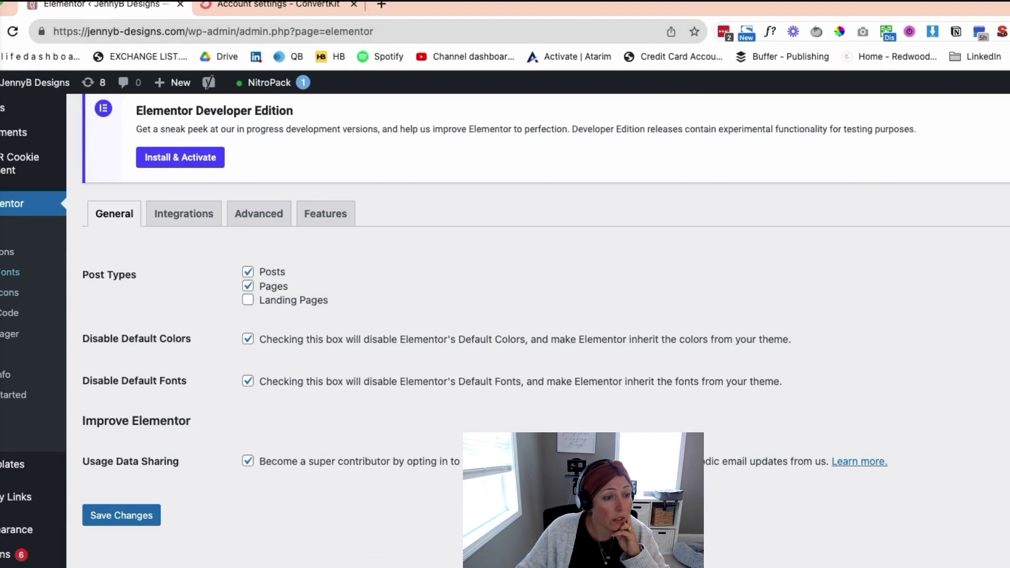
{"action": "scroll", "coordinate": [201, 298], "scroll_direction": "up", "scroll_amount": 2}
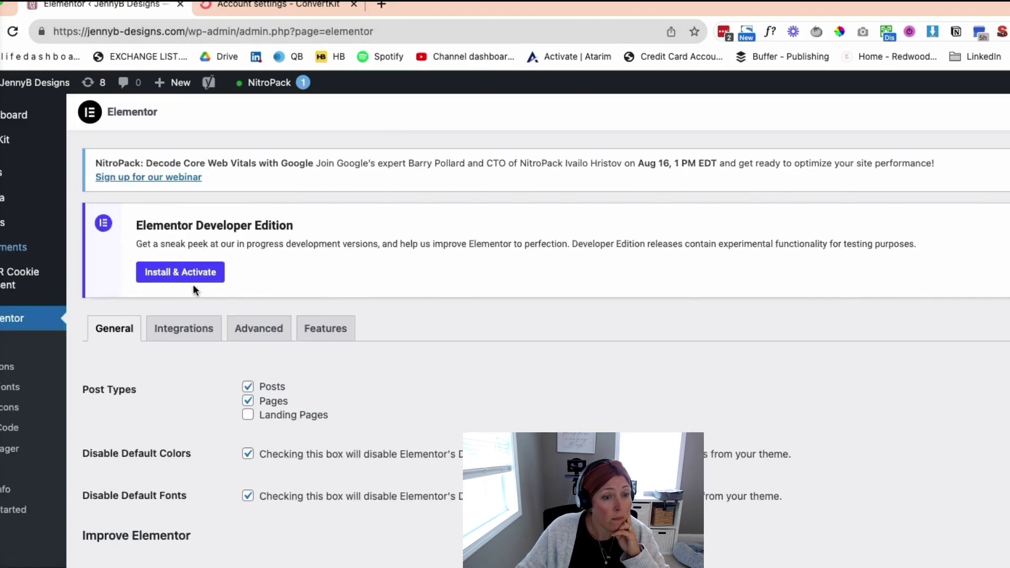
{"action": "scroll", "coordinate": [201, 297], "scroll_direction": "down", "scroll_amount": 1}
{"action": "left_click", "coordinate": [184, 278]}
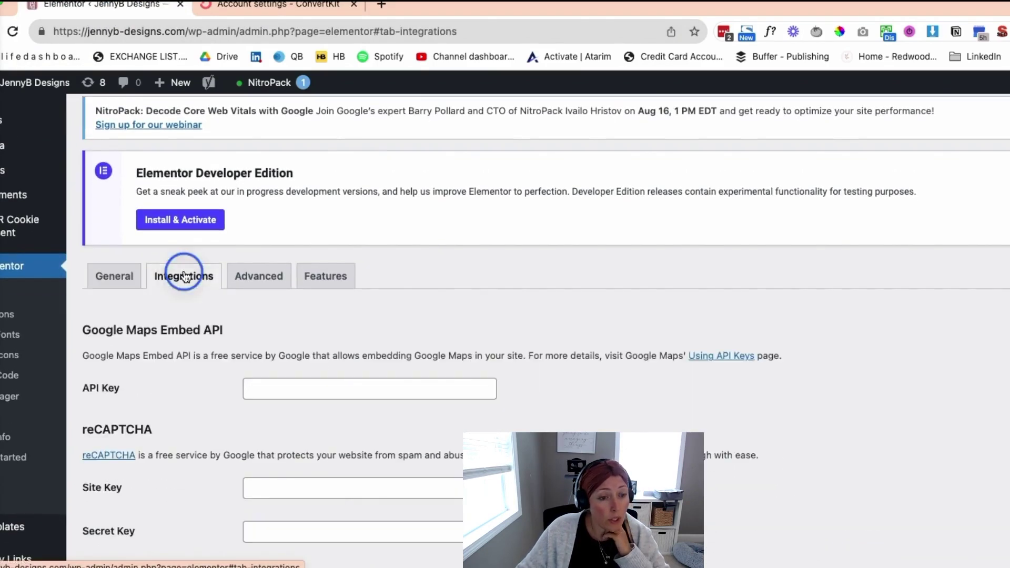
{"action": "scroll", "coordinate": [482, 304], "scroll_direction": "down", "scroll_amount": 5}
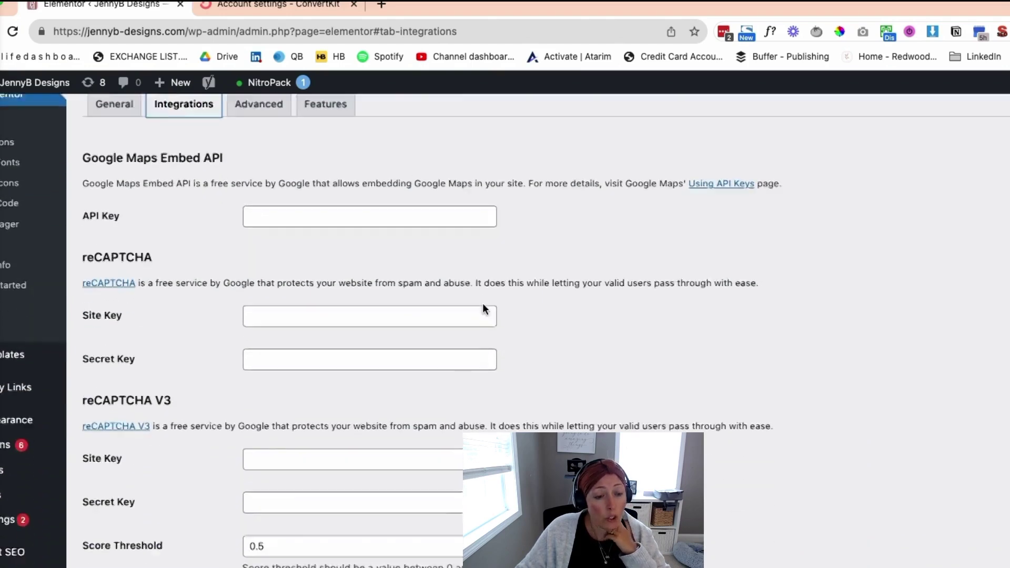
{"action": "scroll", "coordinate": [483, 304], "scroll_direction": "down", "scroll_amount": 8}
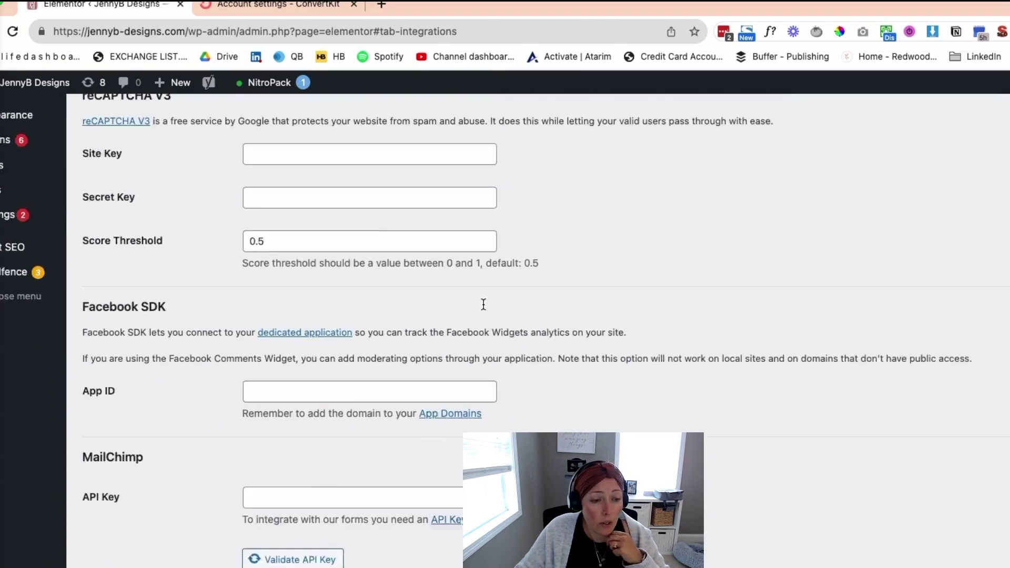
{"action": "scroll", "coordinate": [483, 309], "scroll_direction": "down", "scroll_amount": 10}
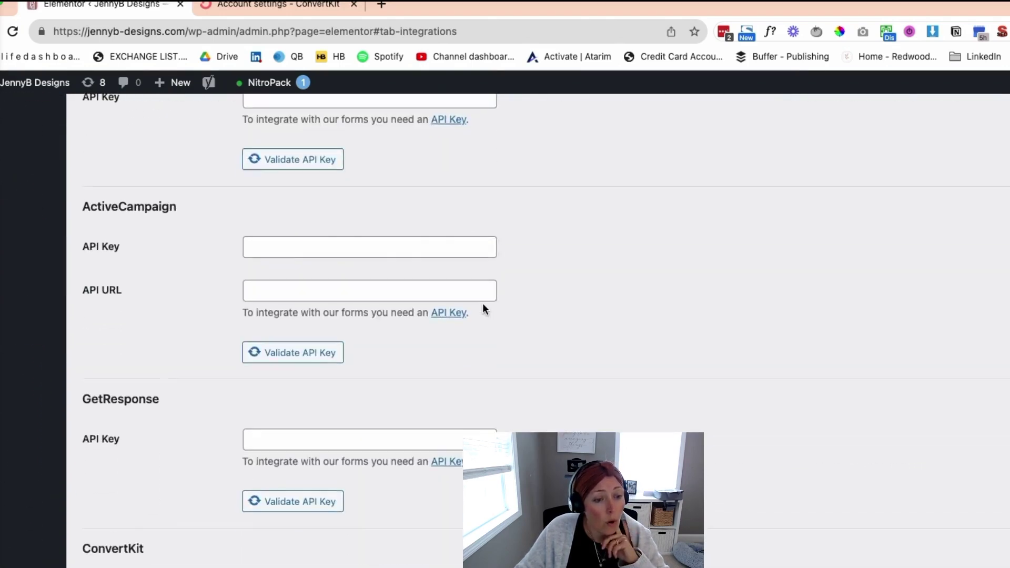
{"action": "scroll", "coordinate": [482, 308], "scroll_direction": "down", "scroll_amount": 1}
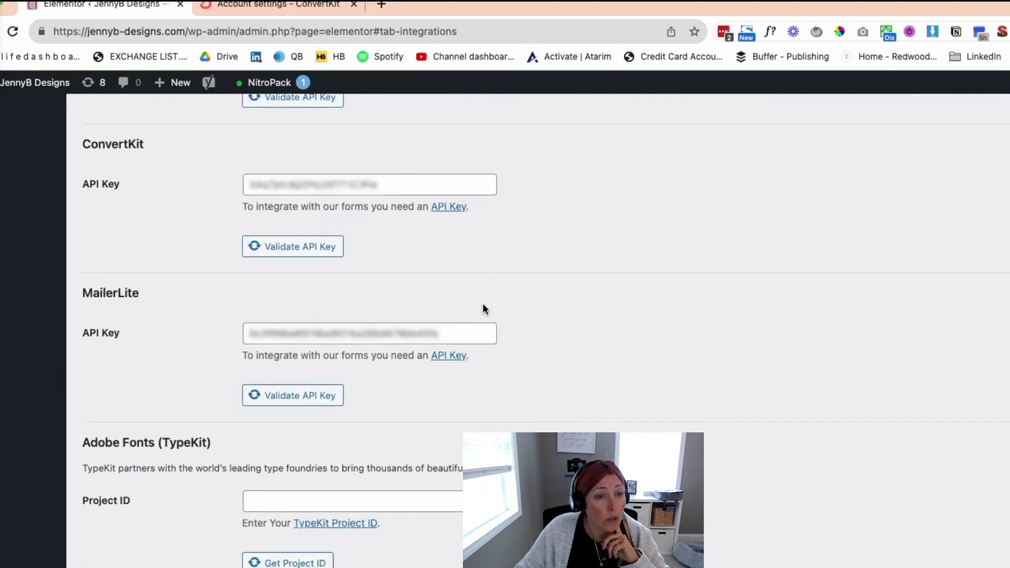
{"action": "scroll", "coordinate": [485, 309], "scroll_direction": "up", "scroll_amount": 1}
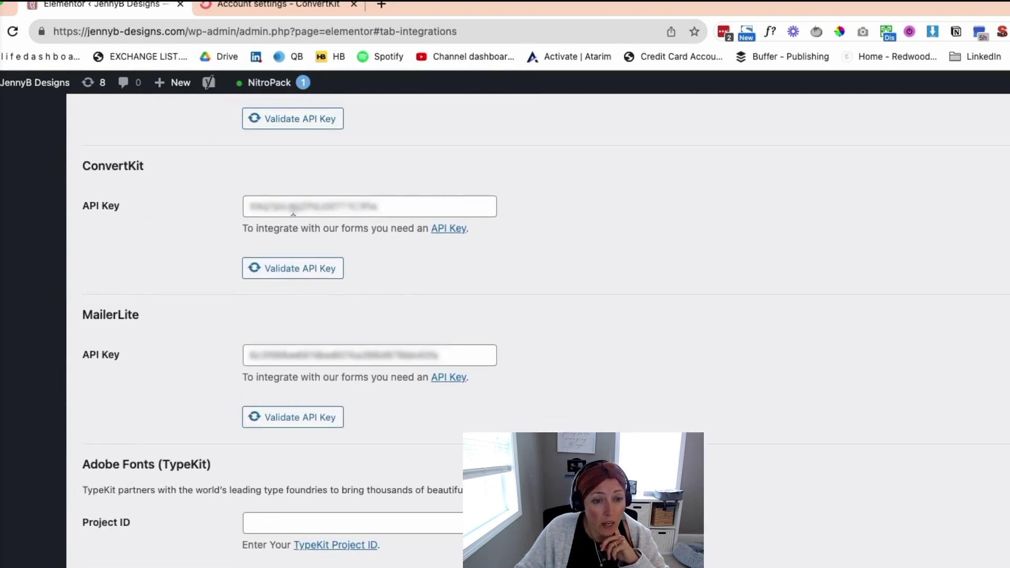
Copy the API key from the ConvertKit account into Elementor's ConvertKit API Key field and save the integration settings
{"action": "left_click", "coordinate": [303, 10]}
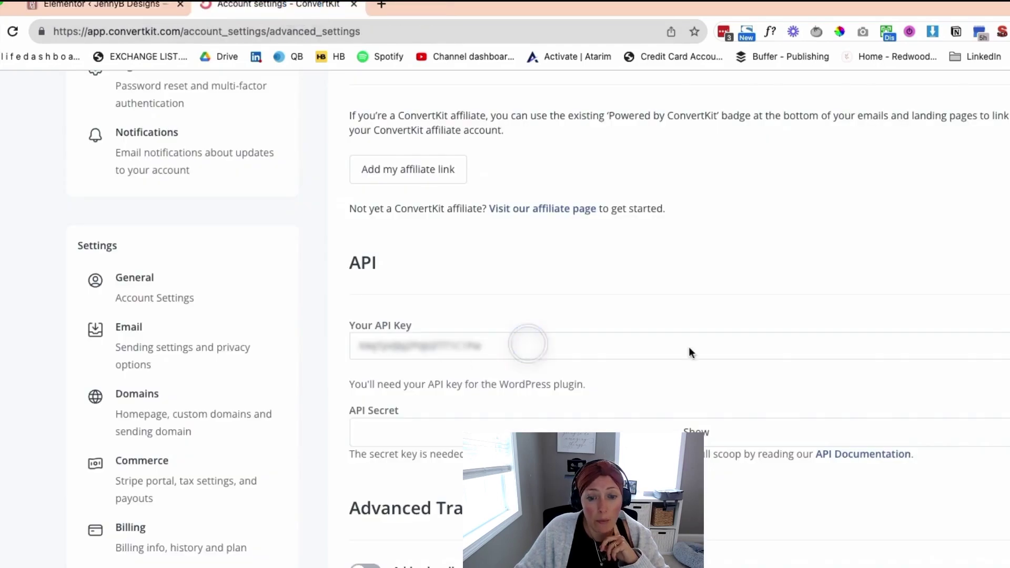
{"action": "left_click_drag", "start_coordinate": [1008, 348], "coordinate": [146, 81]}
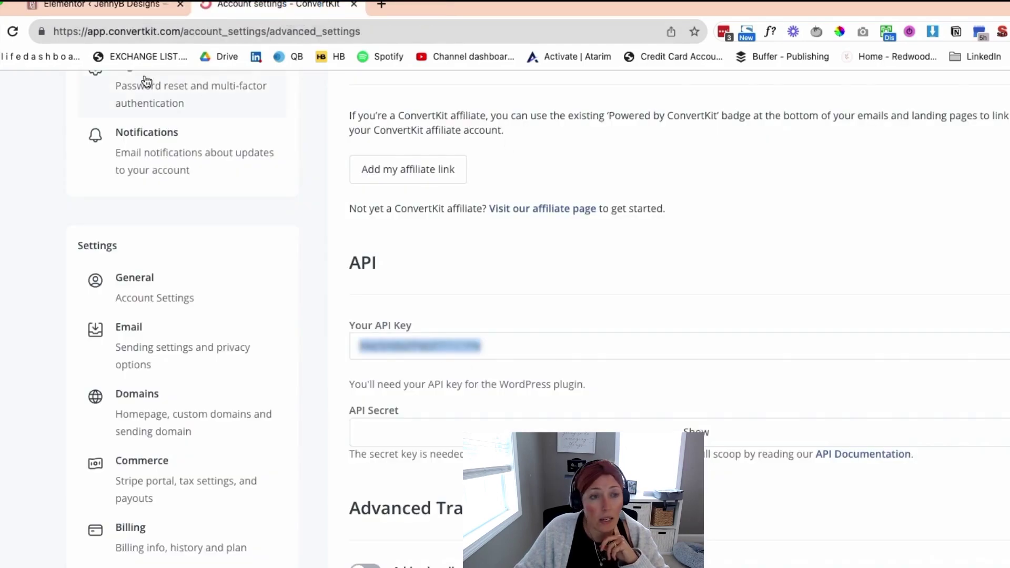
{"action": "left_click", "coordinate": [108, 7]}
{"action": "double_click", "coordinate": [410, 204]}
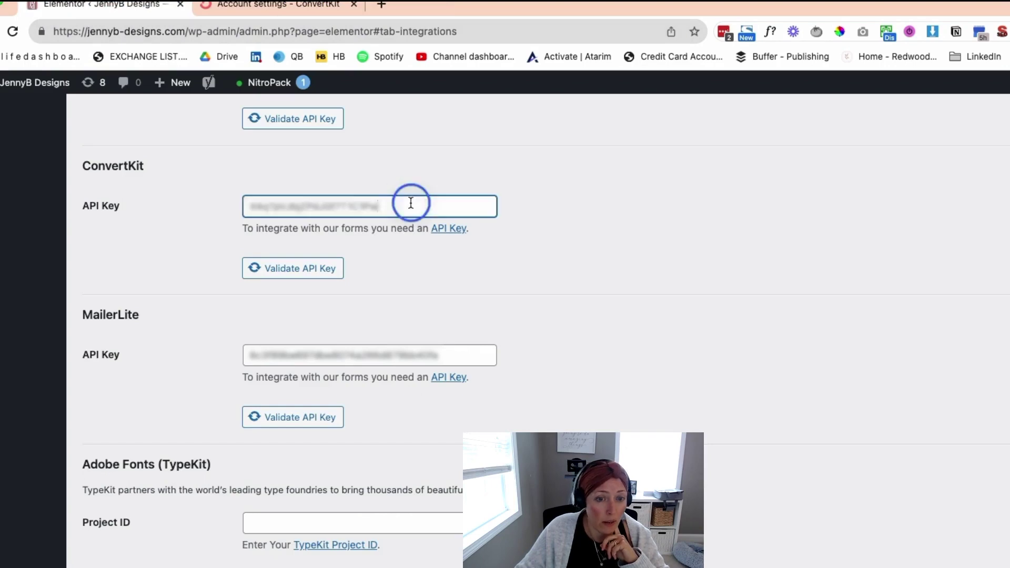
{"action": "left_click", "coordinate": [585, 161]}
{"action": "scroll", "coordinate": [410, 223], "scroll_direction": "down", "scroll_amount": 10}
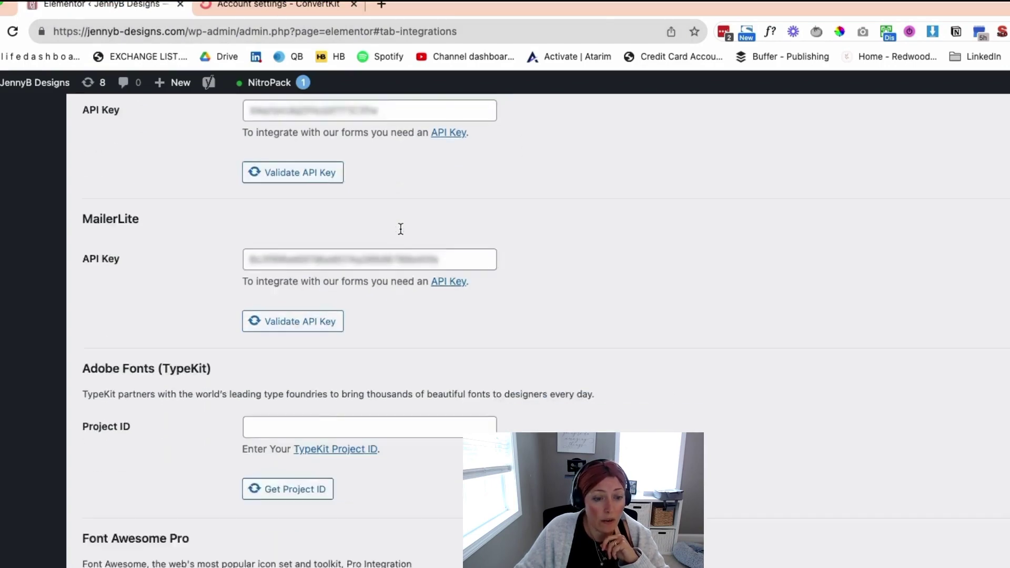
{"action": "scroll", "coordinate": [400, 232], "scroll_direction": "up", "scroll_amount": 1}
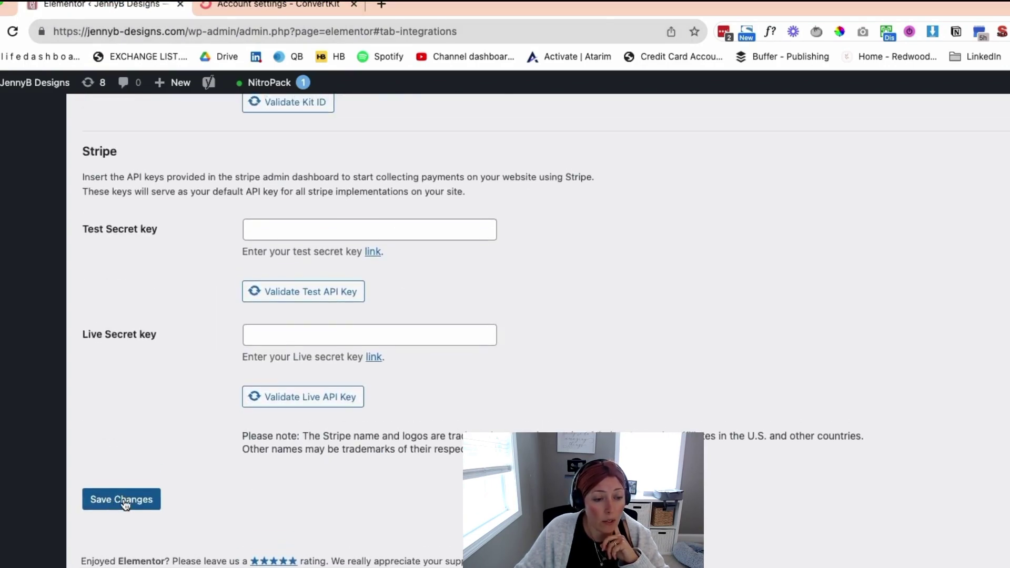
{"action": "left_click", "coordinate": [156, 502]}
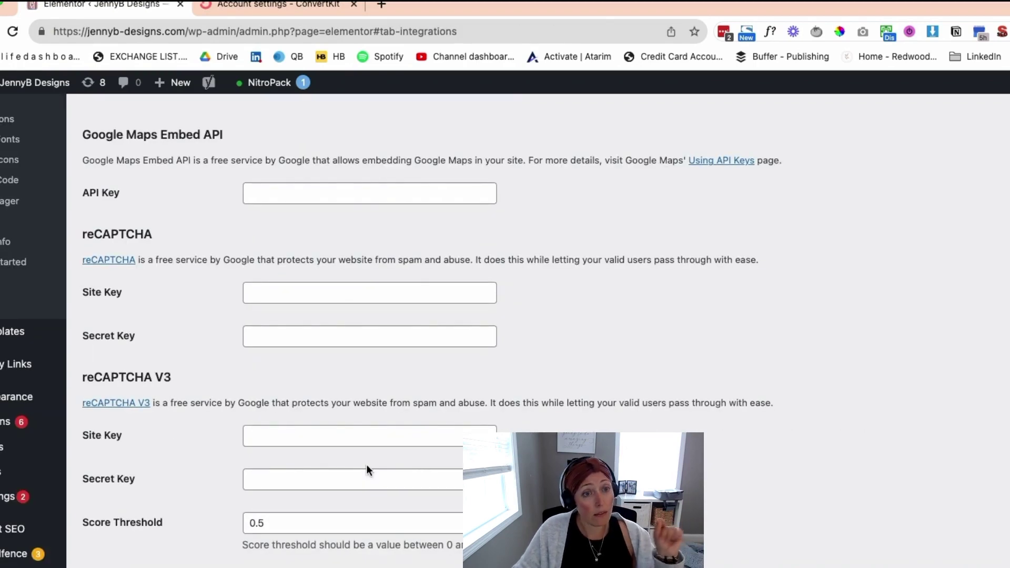
Open the "2022 End of Year Freebie" page from the site's page list for editing with Elementor
{"action": "scroll", "coordinate": [263, 455], "scroll_direction": "up", "scroll_amount": 1}
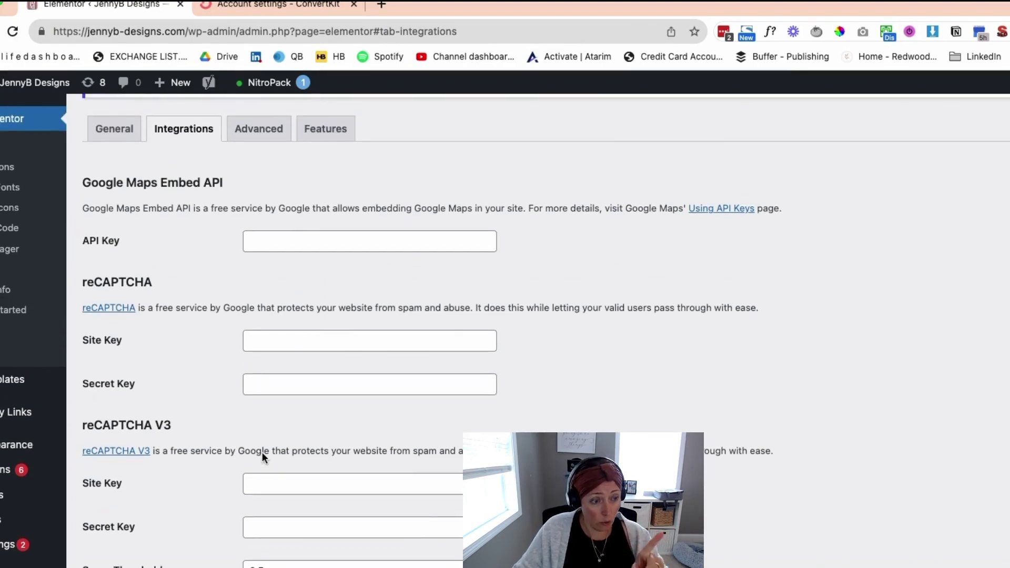
{"action": "scroll", "coordinate": [152, 266], "scroll_direction": "up", "scroll_amount": 3}
{"action": "scroll", "coordinate": [14, 172], "scroll_direction": "up", "scroll_amount": 1}
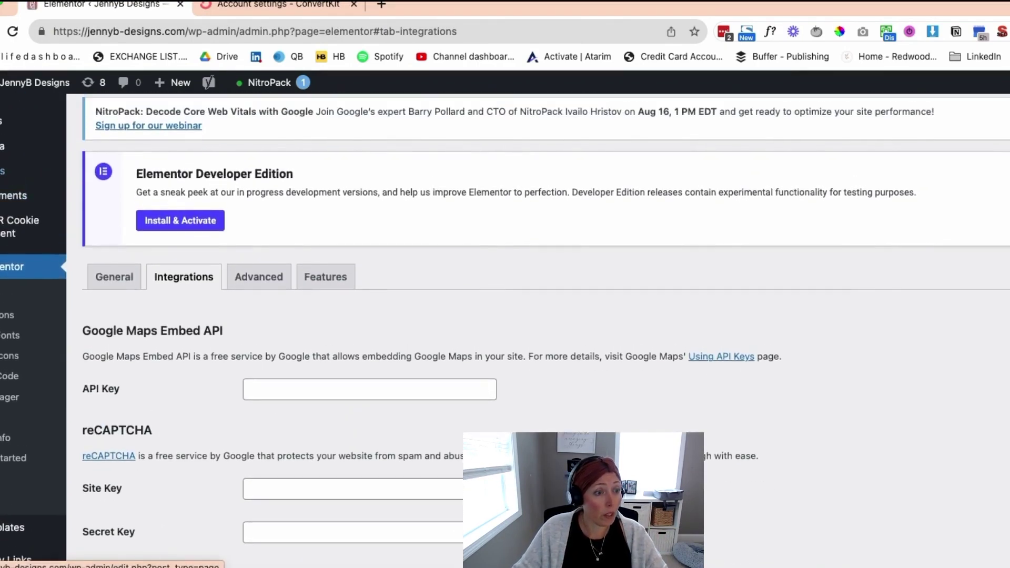
{"action": "mouse_move", "coordinate": [29, 174]}
{"action": "left_click", "coordinate": [6, 173]}
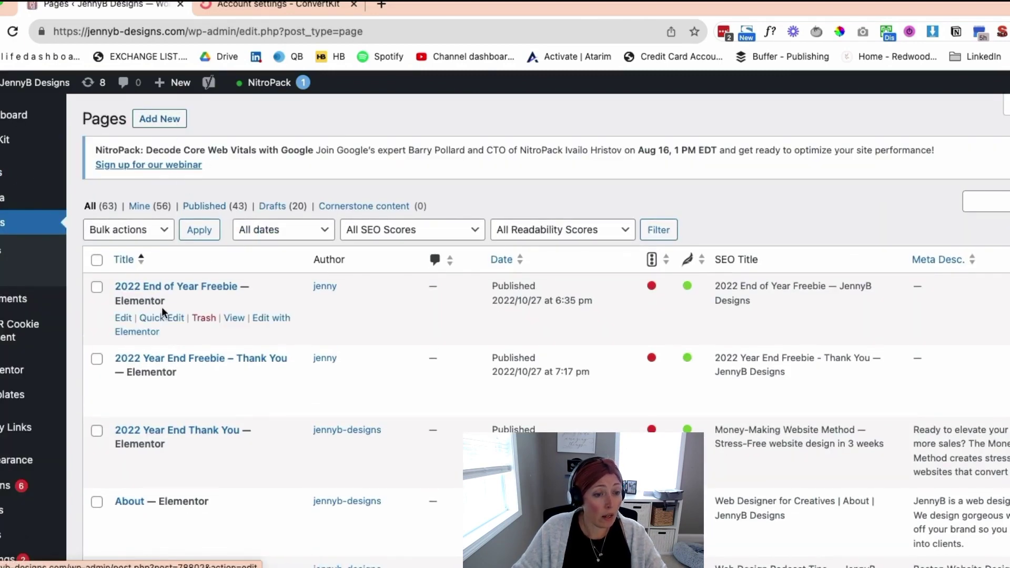
{"action": "left_click", "coordinate": [267, 322]}
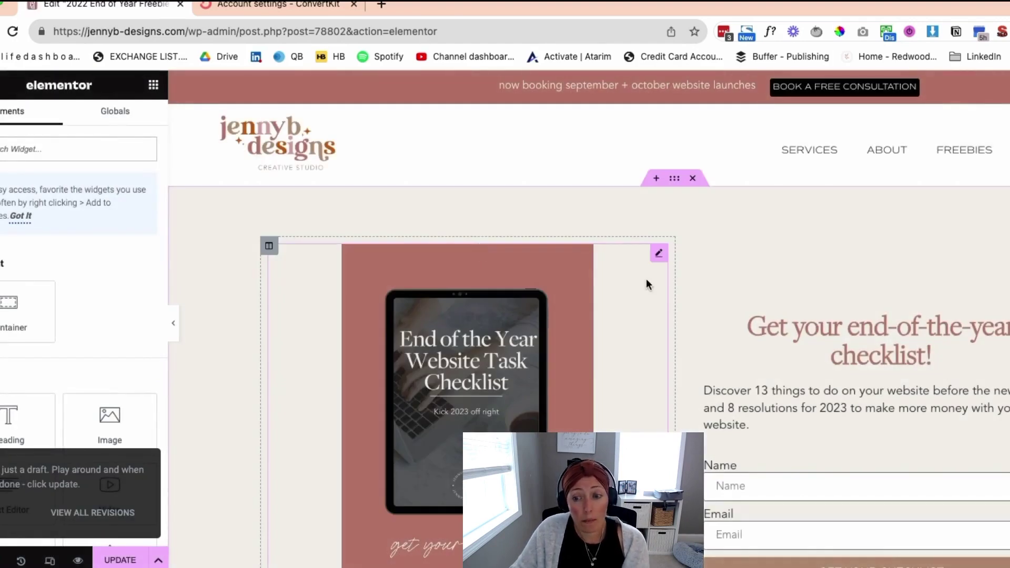
Delete the existing Name and Email signup form below the end-of-the-year checklist text
{"action": "scroll", "coordinate": [645, 279], "scroll_direction": "down", "scroll_amount": 3}
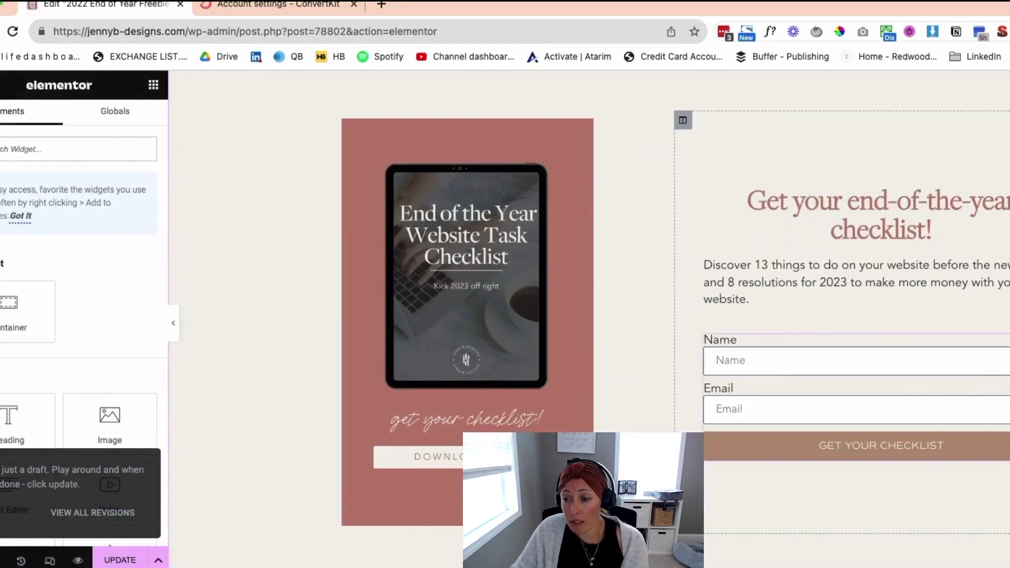
{"action": "left_click", "coordinate": [855, 368]}
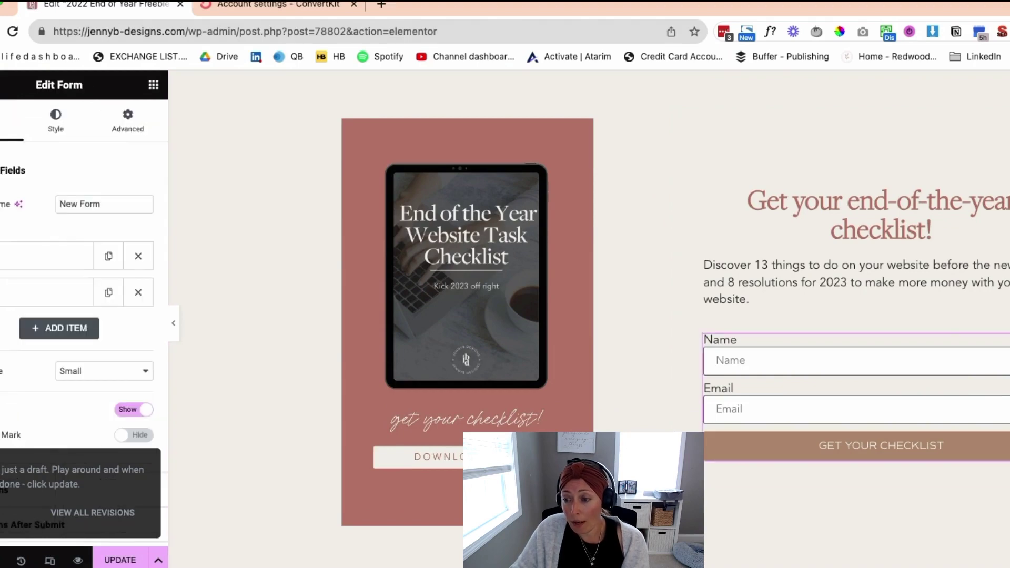
{"action": "key", "text": "Delete"}
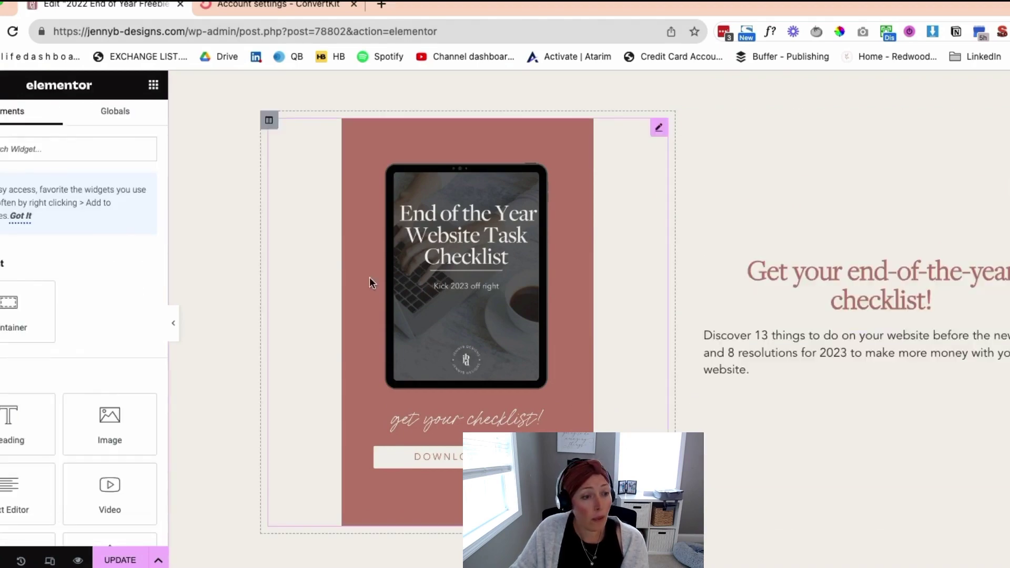
Add a new Form widget below the checklist description and remove its Message field
{"action": "left_click", "coordinate": [40, 143]}
{"action": "type", "text": "form"}
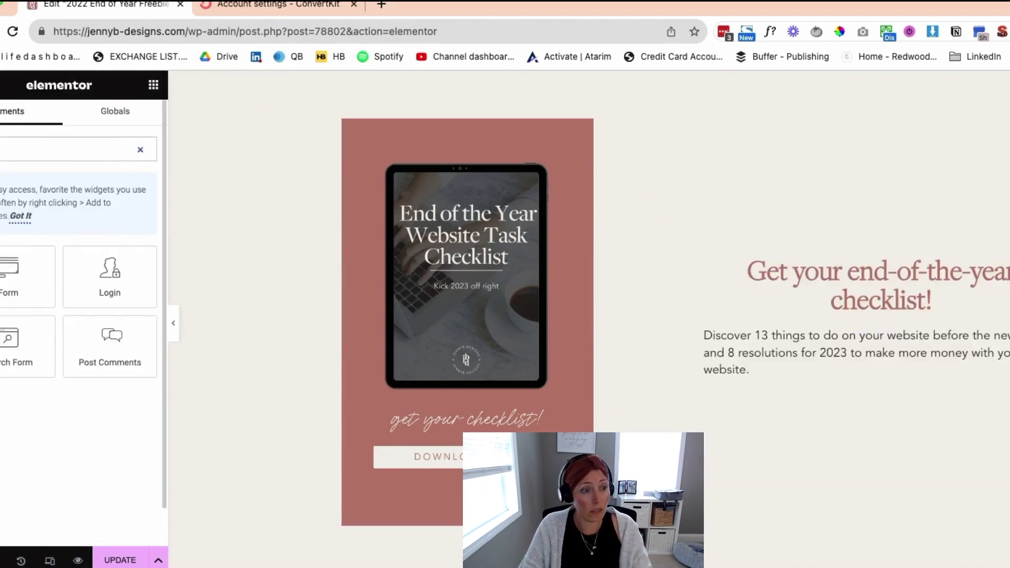
{"action": "left_click_drag", "start_coordinate": [21, 277], "coordinate": [726, 378]}
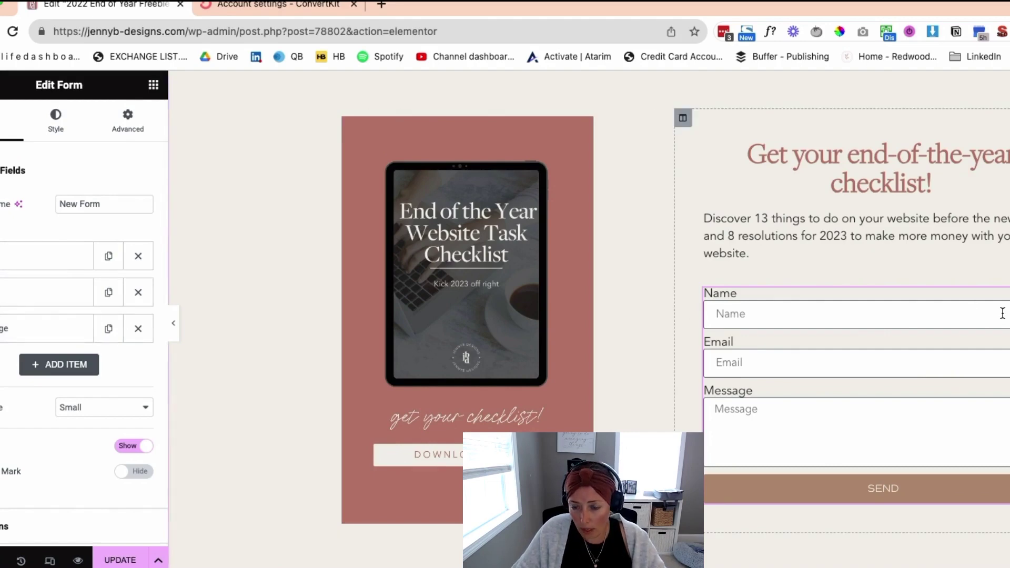
{"action": "scroll", "coordinate": [1002, 313], "scroll_direction": "down", "scroll_amount": 1}
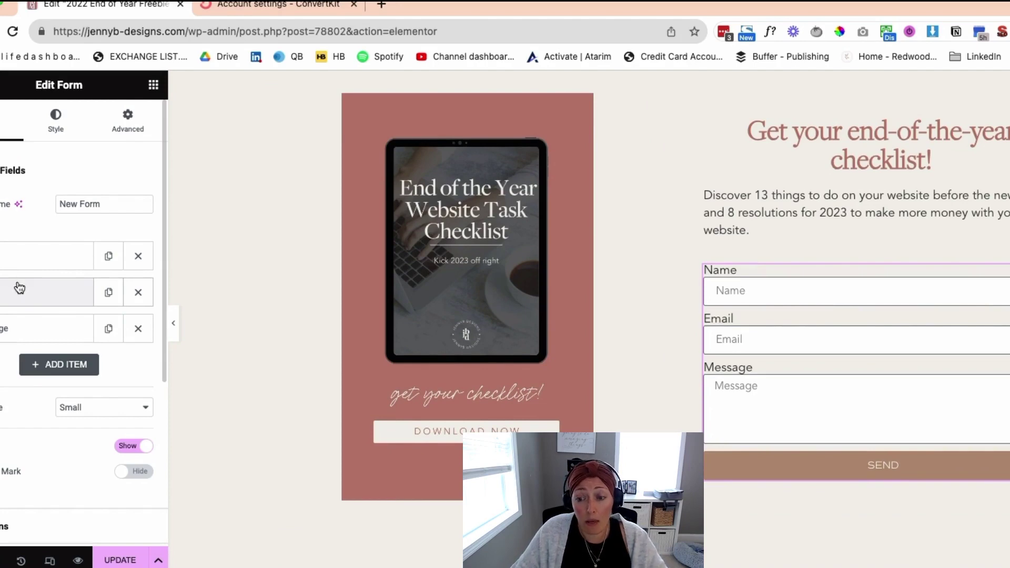
{"action": "left_click", "coordinate": [138, 328]}
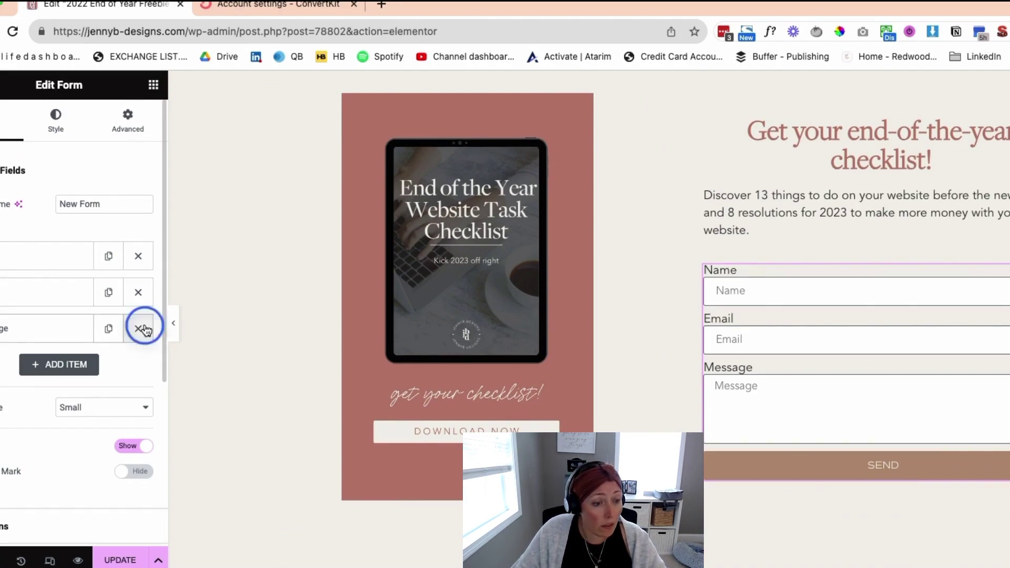
Remove Collect Submissions and Email from the form's actions after submit and add ConvertKit instead
{"action": "scroll", "coordinate": [39, 374], "scroll_direction": "down", "scroll_amount": 5}
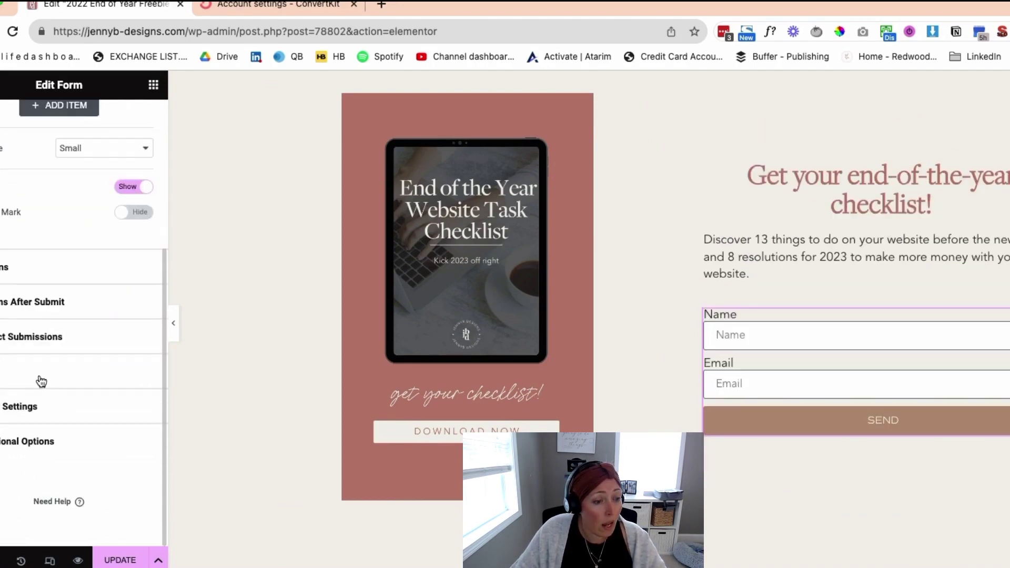
{"action": "left_click", "coordinate": [13, 305]}
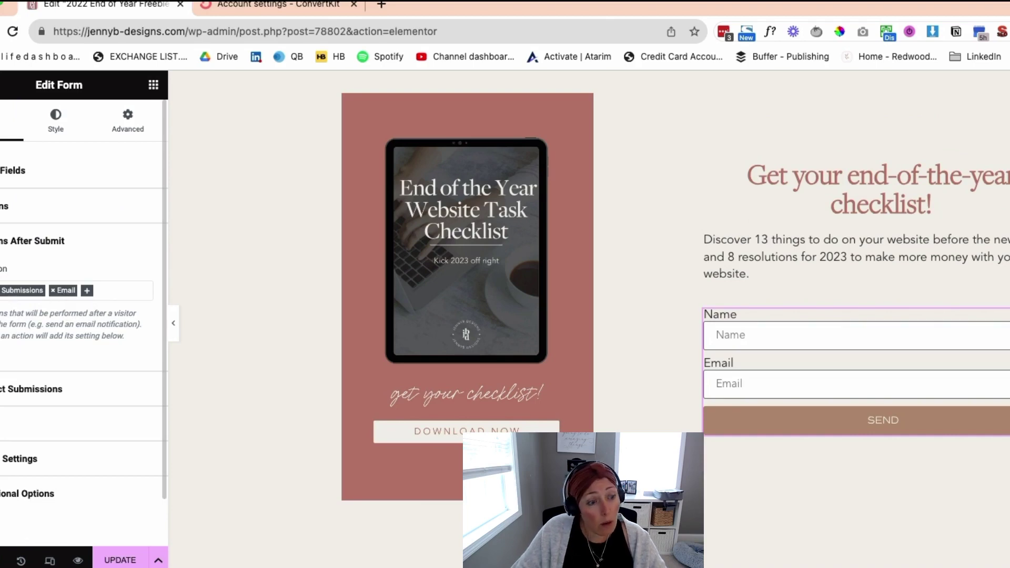
{"action": "left_click", "coordinate": [52, 290]}
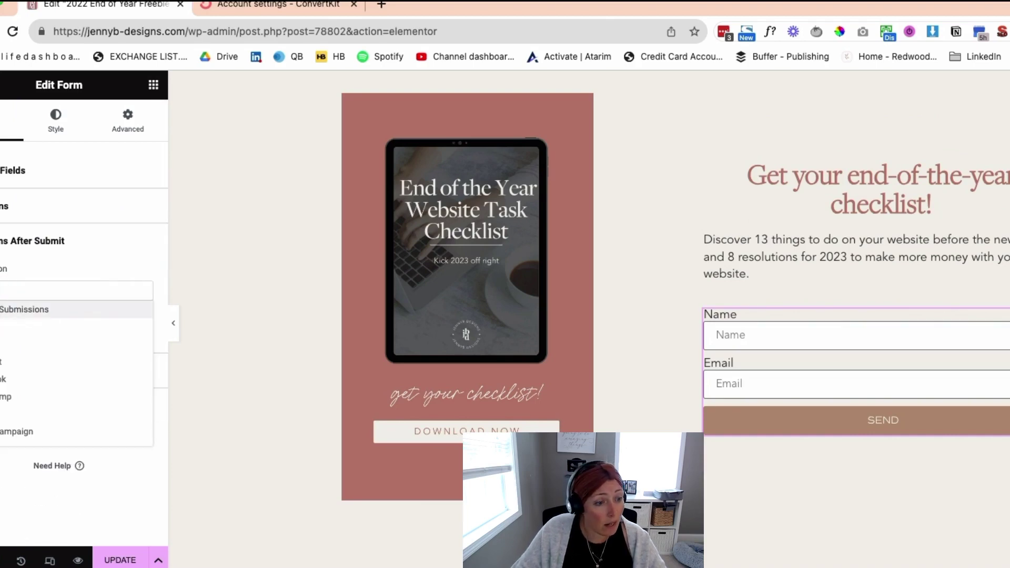
{"action": "key", "text": "Escape"}
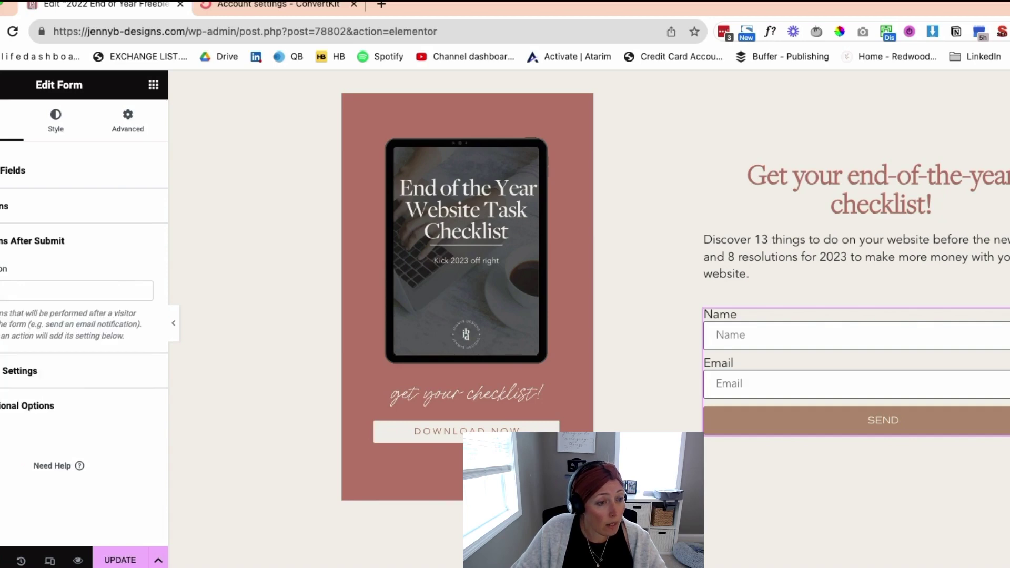
{"action": "left_click", "coordinate": [47, 292]}
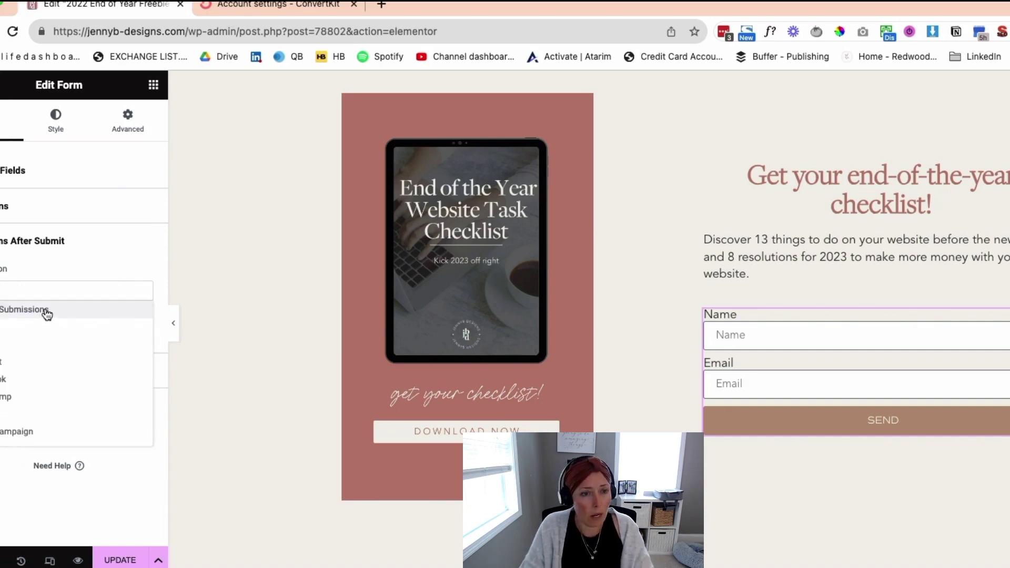
{"action": "type", "text": "conv"}
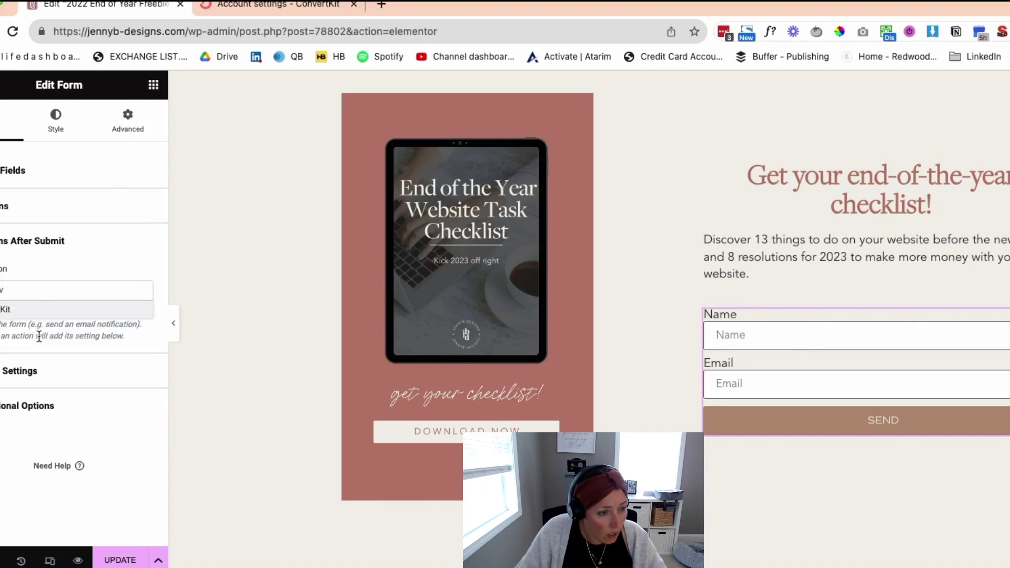
{"action": "left_click", "coordinate": [36, 310]}
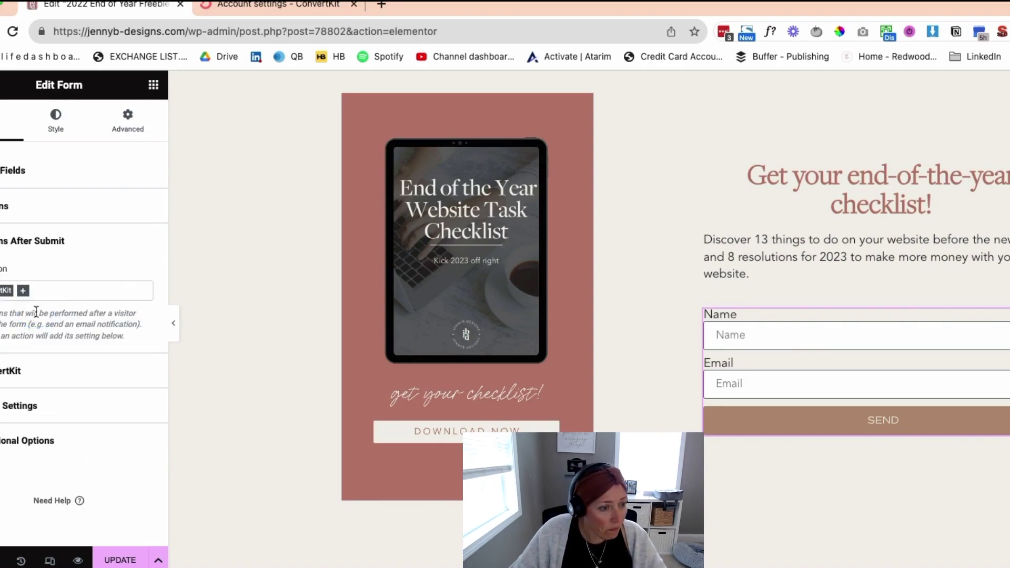
Connect the form to the "Freebie - Get Your End-of-the-Year Website Task Checklist" form in the ConvertKit settings
{"action": "left_click", "coordinate": [7, 371]}
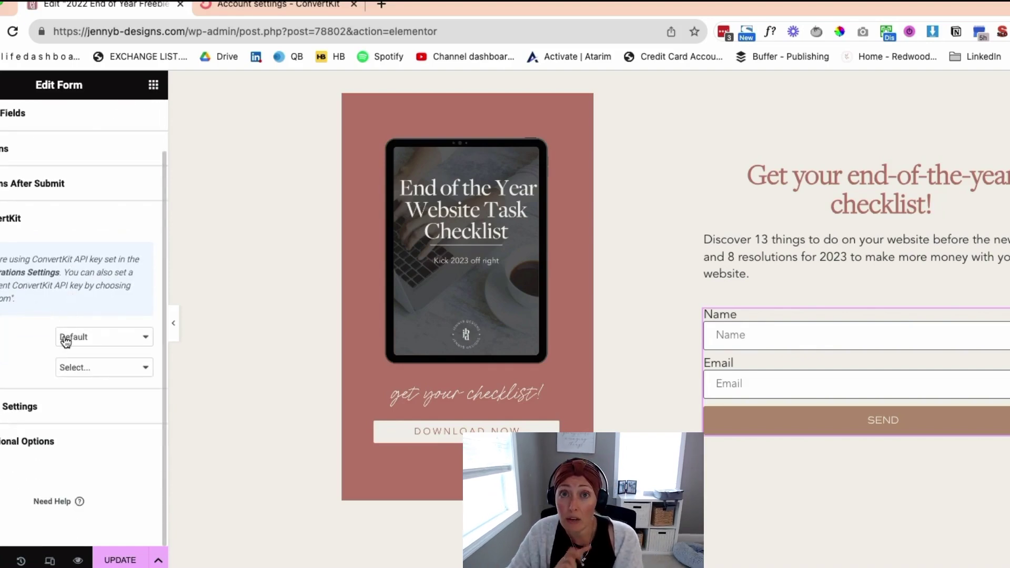
{"action": "left_click", "coordinate": [115, 367]}
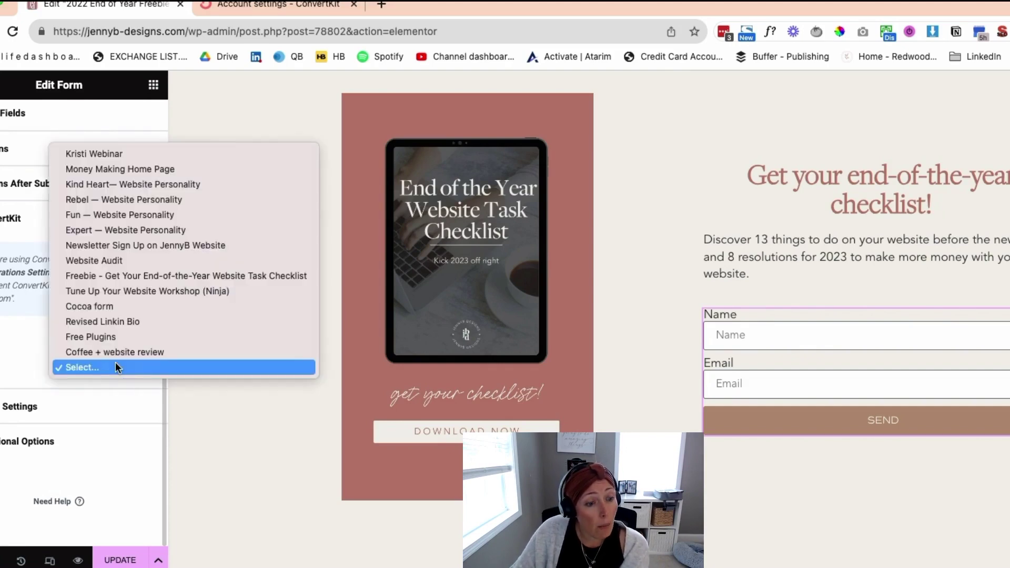
{"action": "left_click", "coordinate": [158, 276]}
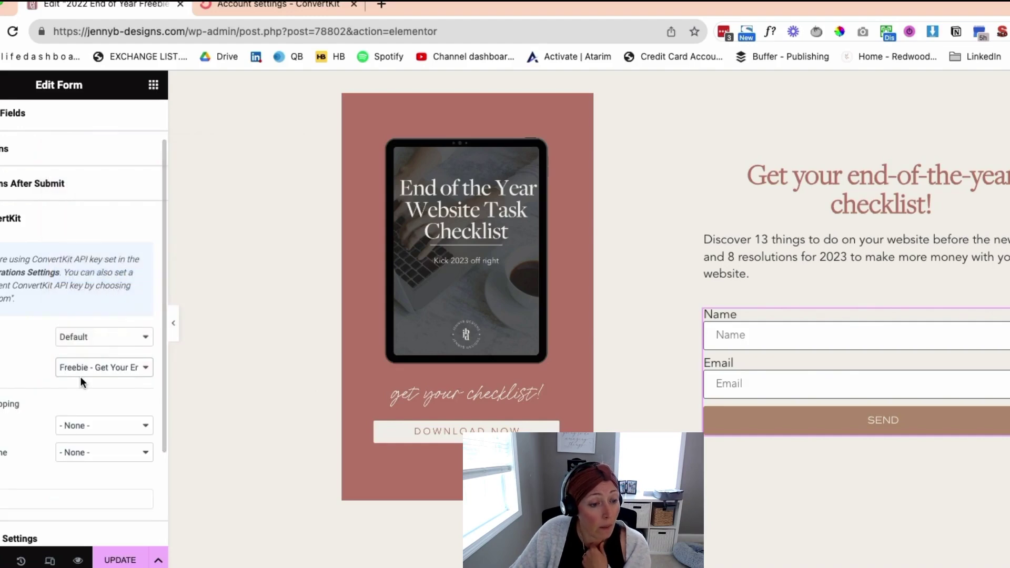
Map the ConvertKit email field to Email and the first name field to Name
{"action": "scroll", "coordinate": [80, 377], "scroll_direction": "down", "scroll_amount": 3}
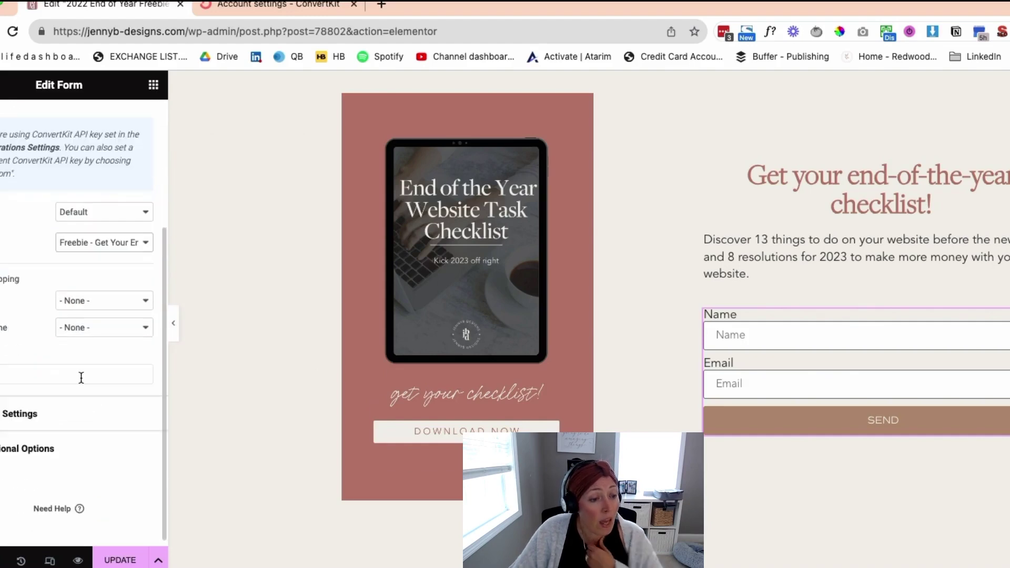
{"action": "left_click", "coordinate": [112, 305]}
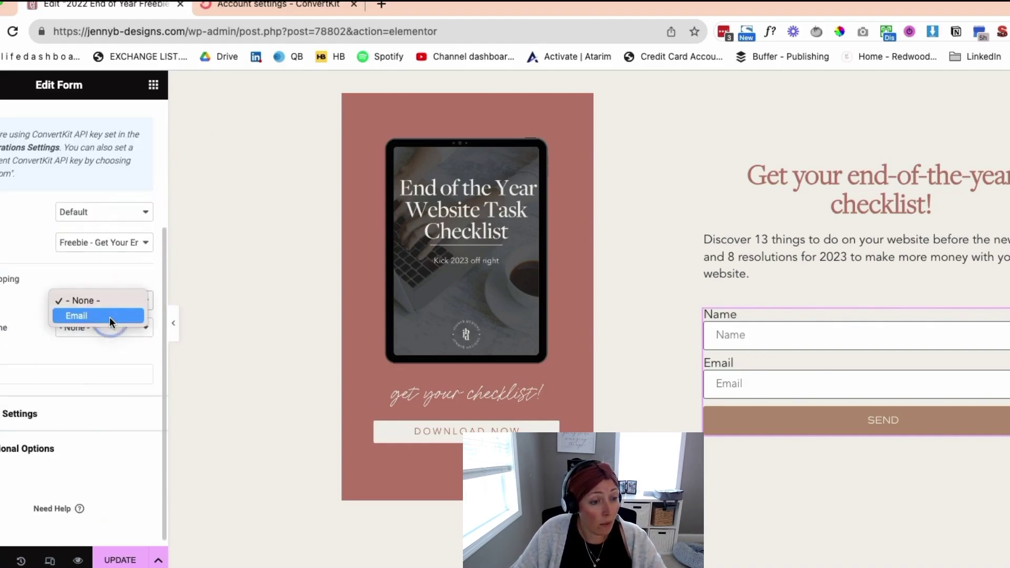
{"action": "left_click", "coordinate": [110, 316]}
{"action": "left_click", "coordinate": [114, 331]}
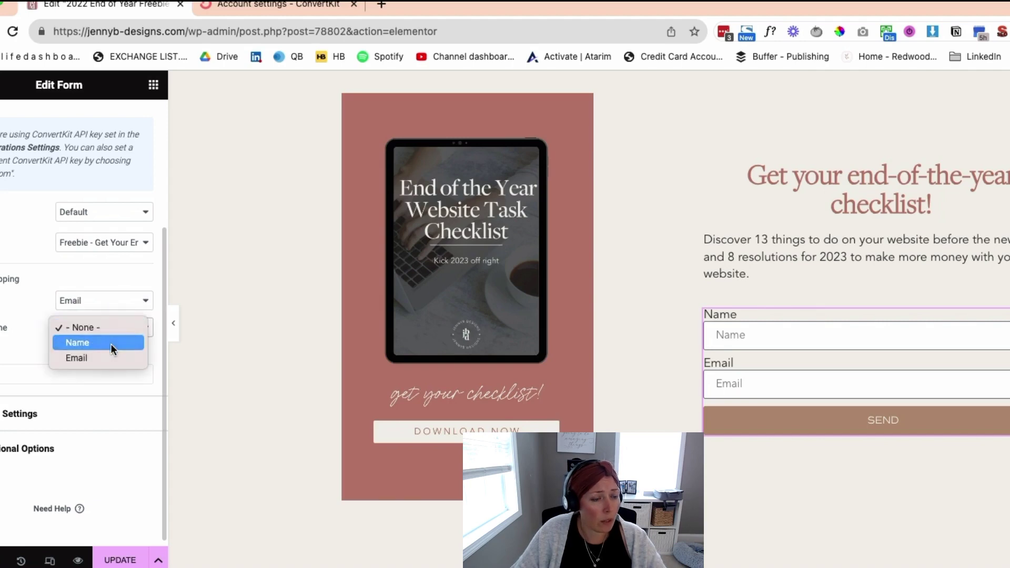
{"action": "left_click", "coordinate": [110, 343]}
Turn on custom messages in the form's additional options to examine the success and error texts, and turn them off again
{"action": "scroll", "coordinate": [108, 361], "scroll_direction": "down", "scroll_amount": 1}
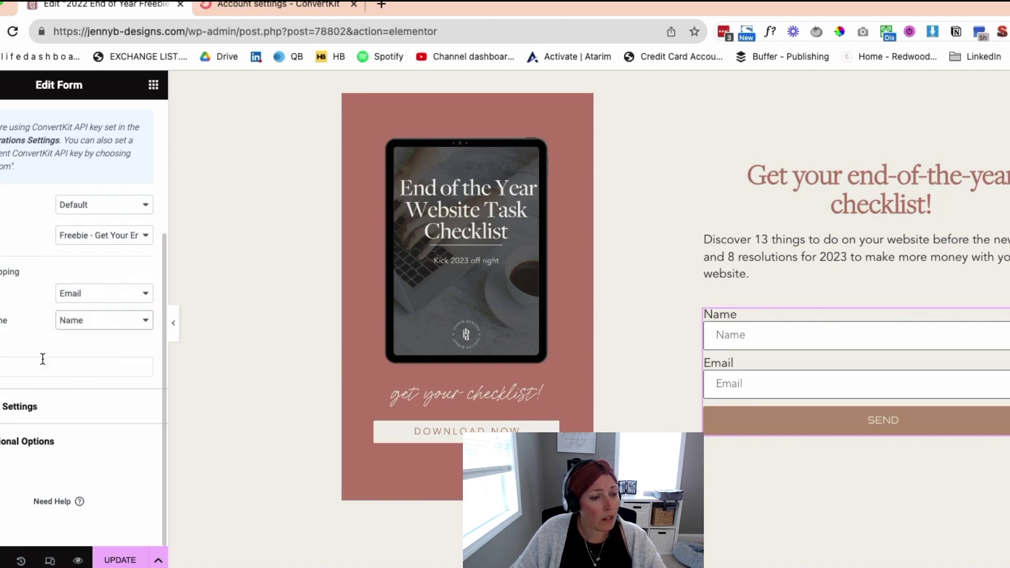
{"action": "left_click", "coordinate": [11, 440]}
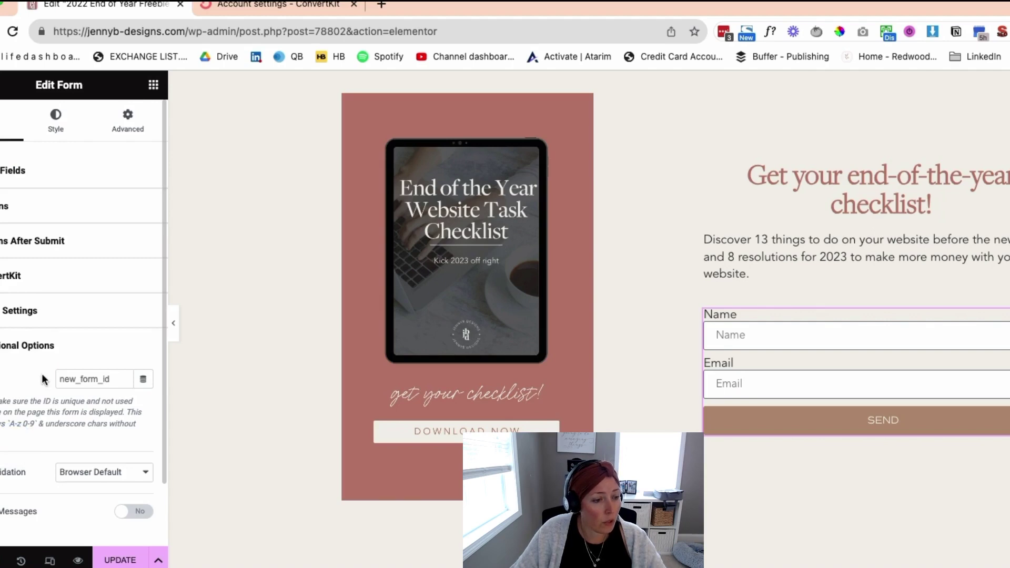
{"action": "scroll", "coordinate": [35, 323], "scroll_direction": "down", "scroll_amount": 3}
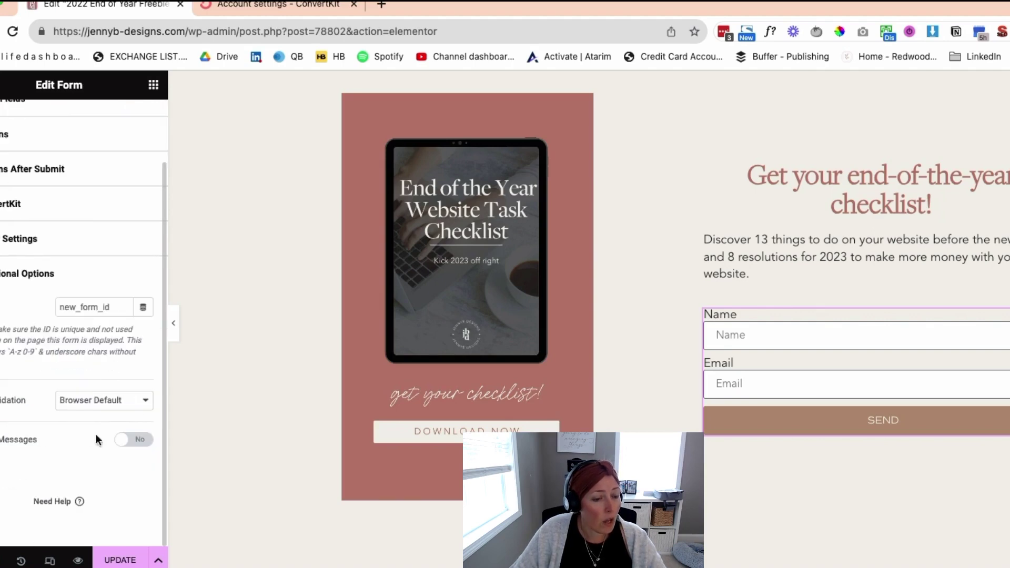
{"action": "left_click", "coordinate": [139, 442]}
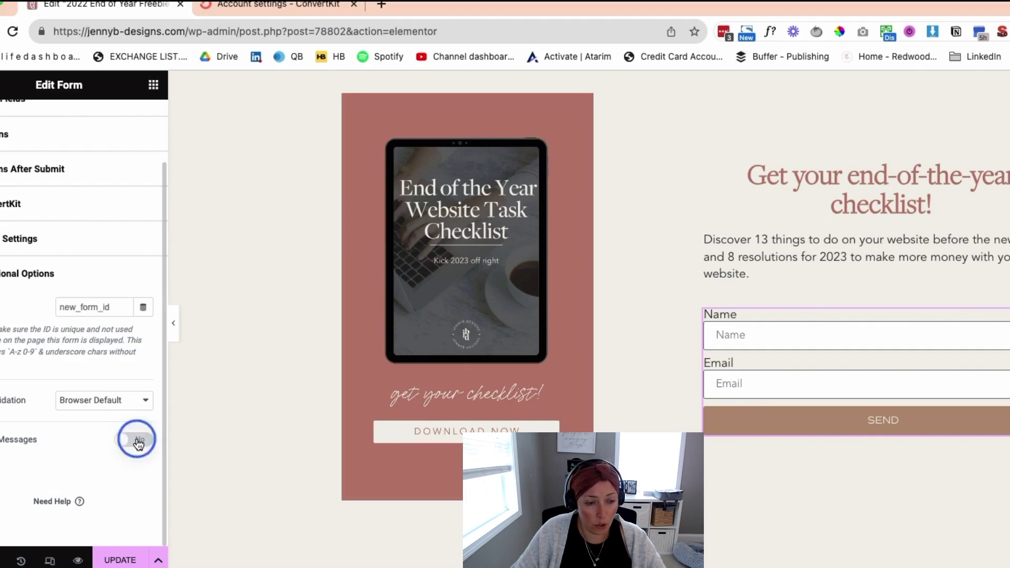
{"action": "scroll", "coordinate": [132, 431], "scroll_direction": "down", "scroll_amount": 3}
{"action": "scroll", "coordinate": [127, 418], "scroll_direction": "down", "scroll_amount": 1}
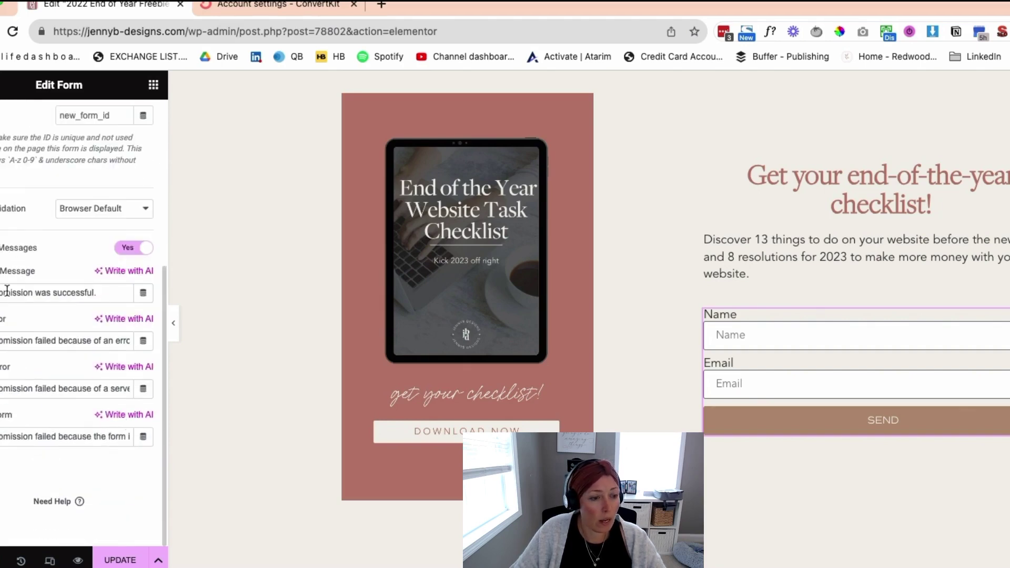
{"action": "left_click", "coordinate": [133, 248]}
{"action": "scroll", "coordinate": [124, 259], "scroll_direction": "up", "scroll_amount": 2}
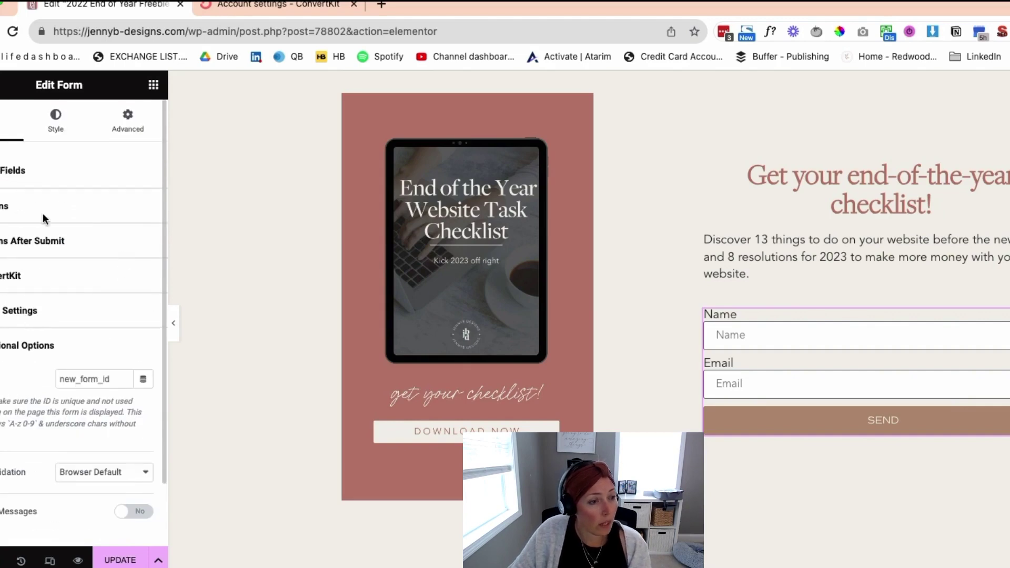
Add Redirect to the form's actions after submit and open its Redirect To link for editing
{"action": "left_click", "coordinate": [30, 311]}
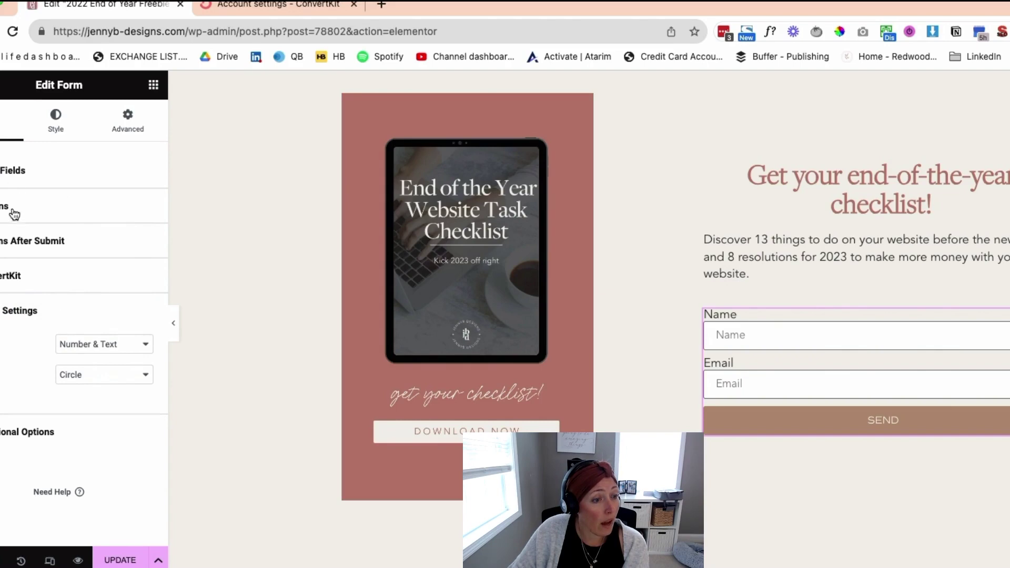
{"action": "left_click", "coordinate": [16, 245]}
{"action": "left_click", "coordinate": [46, 293]}
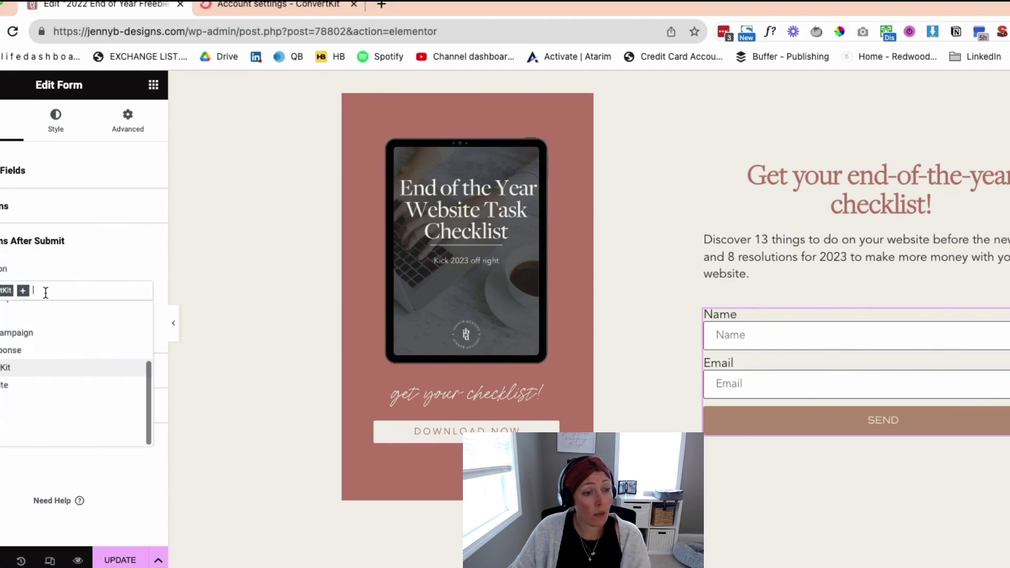
{"action": "type", "text": "red"}
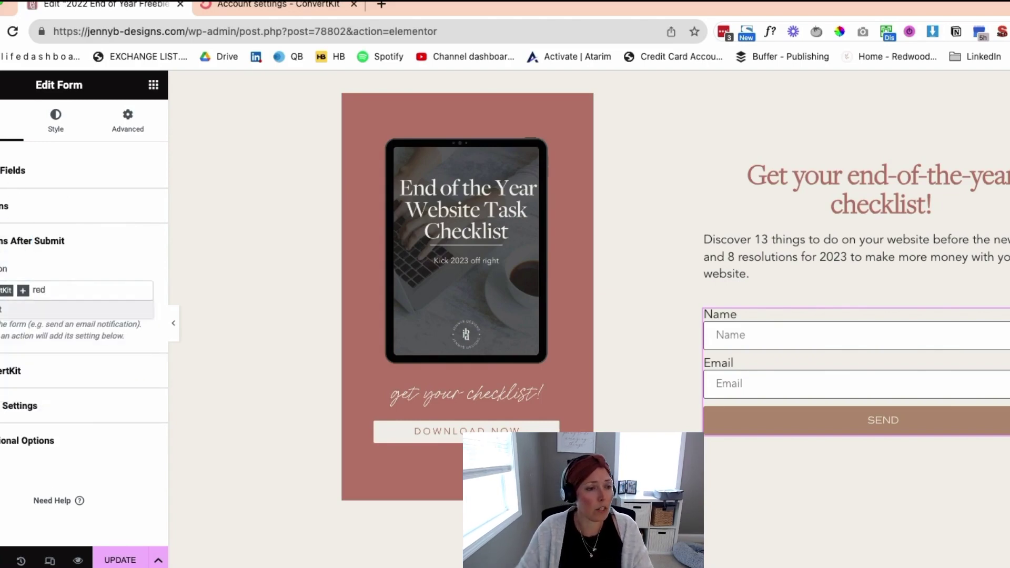
{"action": "left_click", "coordinate": [42, 312]}
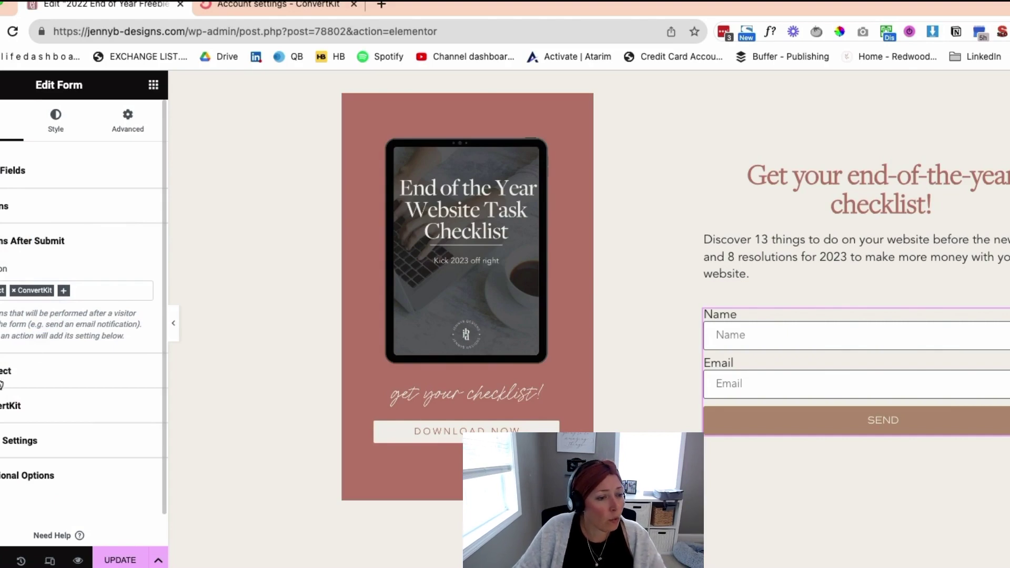
{"action": "left_click", "coordinate": [6, 371]}
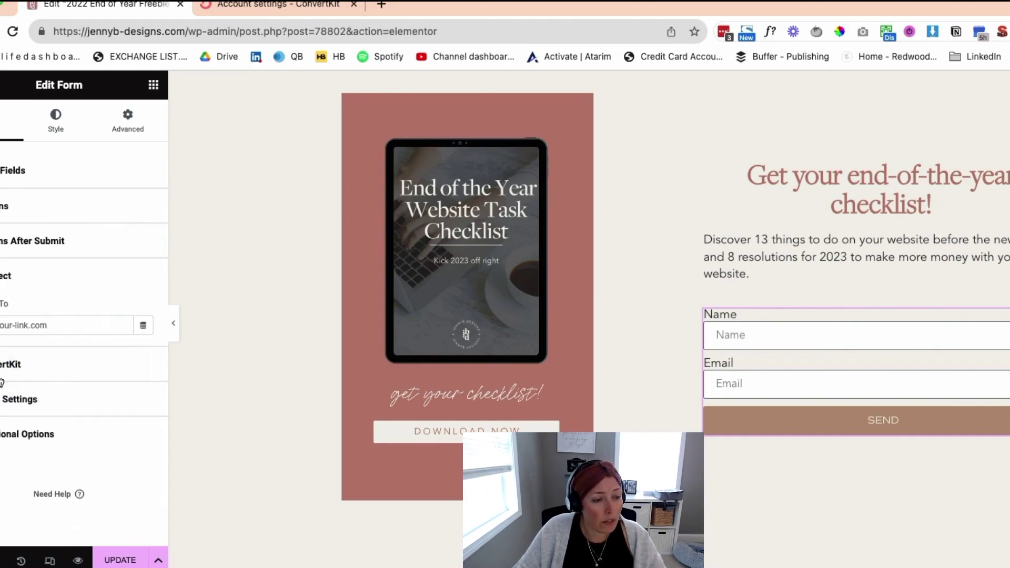
{"action": "left_click", "coordinate": [5, 325]}
{"action": "type", "text": "h"}
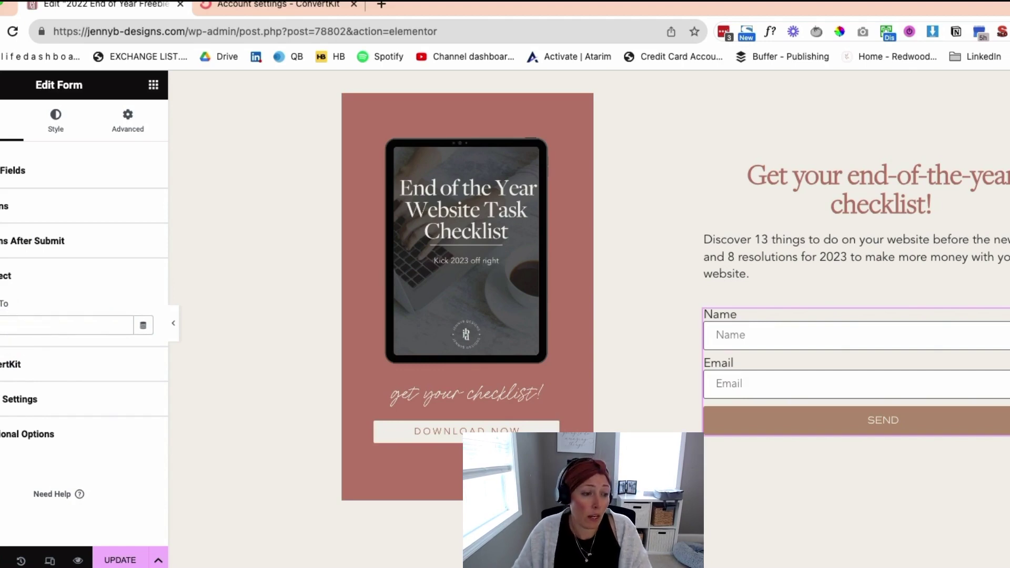
{"action": "left_click", "coordinate": [5, 325]}
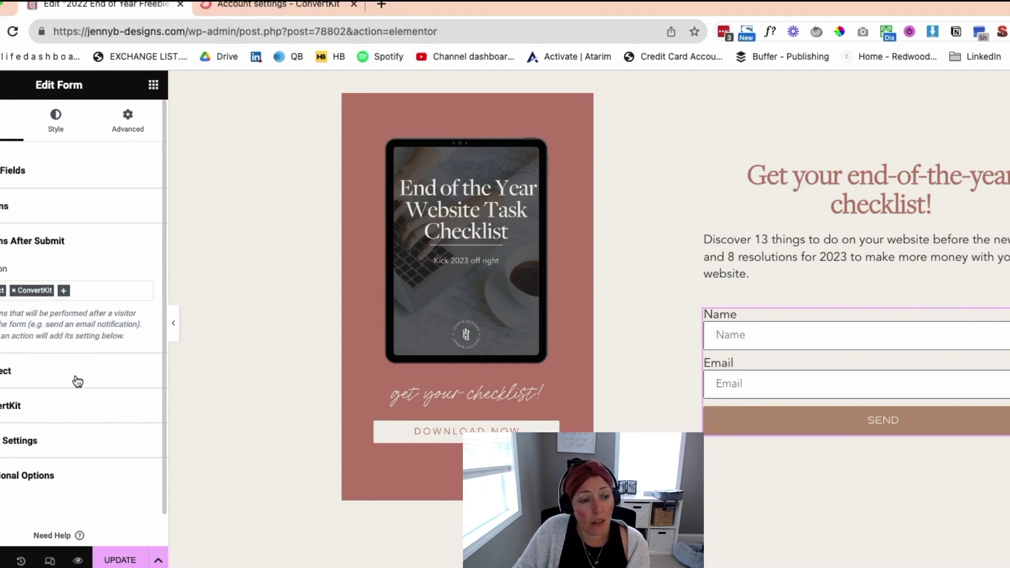
Enable the form's custom messages briefly to check the success message shown without a redirect, and disable them again
{"action": "scroll", "coordinate": [74, 378], "scroll_direction": "down", "scroll_amount": 1}
{"action": "left_click", "coordinate": [50, 443]}
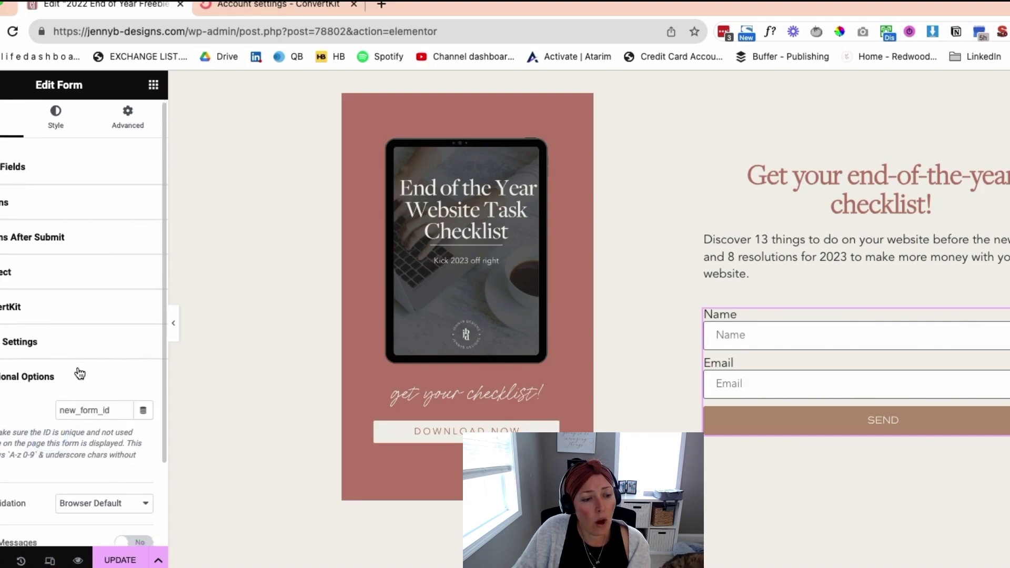
{"action": "scroll", "coordinate": [77, 368], "scroll_direction": "down", "scroll_amount": 4}
{"action": "left_click", "coordinate": [136, 443]}
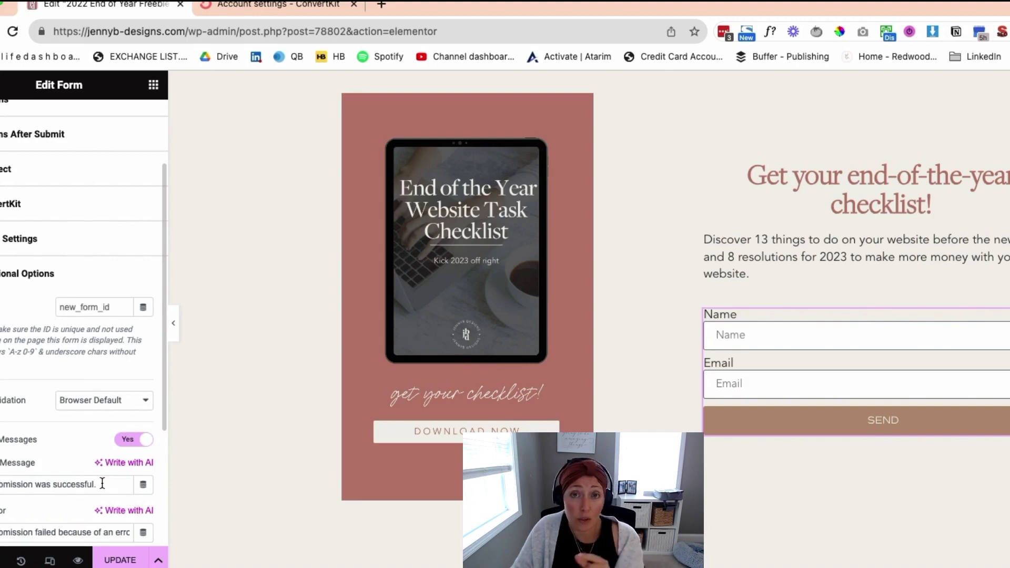
{"action": "left_click", "coordinate": [129, 439]}
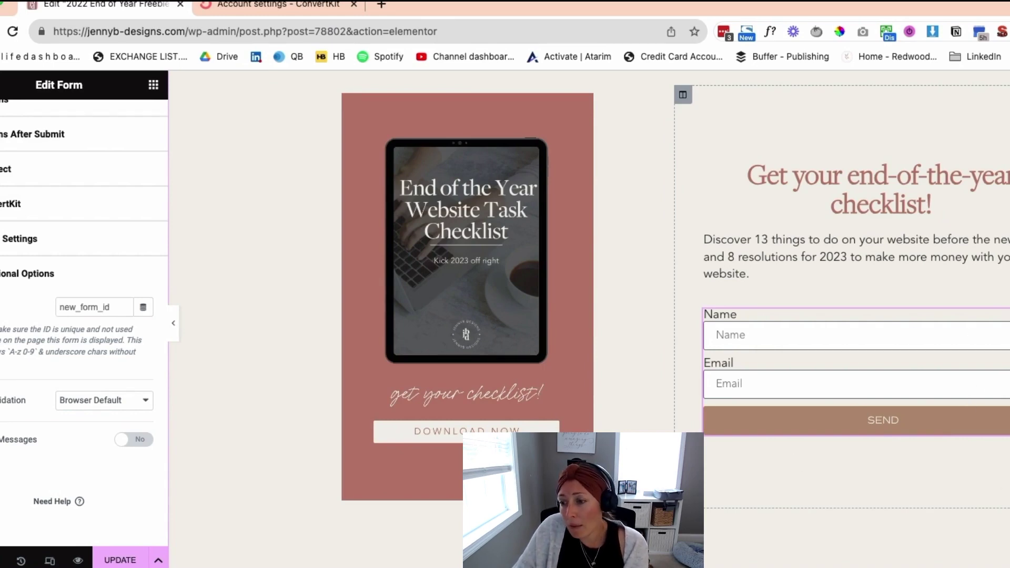
Look through the form's style options for gaps, labels and the HTML field, and return to its content settings
{"action": "scroll", "coordinate": [11, 276], "scroll_direction": "up", "scroll_amount": 3}
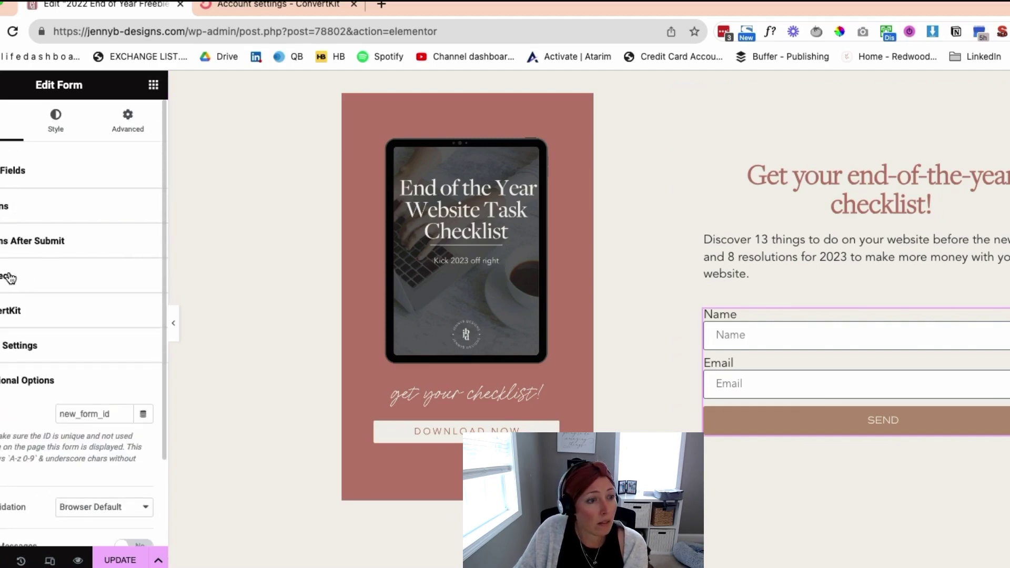
{"action": "left_click", "coordinate": [52, 121]}
{"action": "scroll", "coordinate": [65, 245], "scroll_direction": "down", "scroll_amount": 3}
{"action": "scroll", "coordinate": [65, 245], "scroll_direction": "down", "scroll_amount": 5}
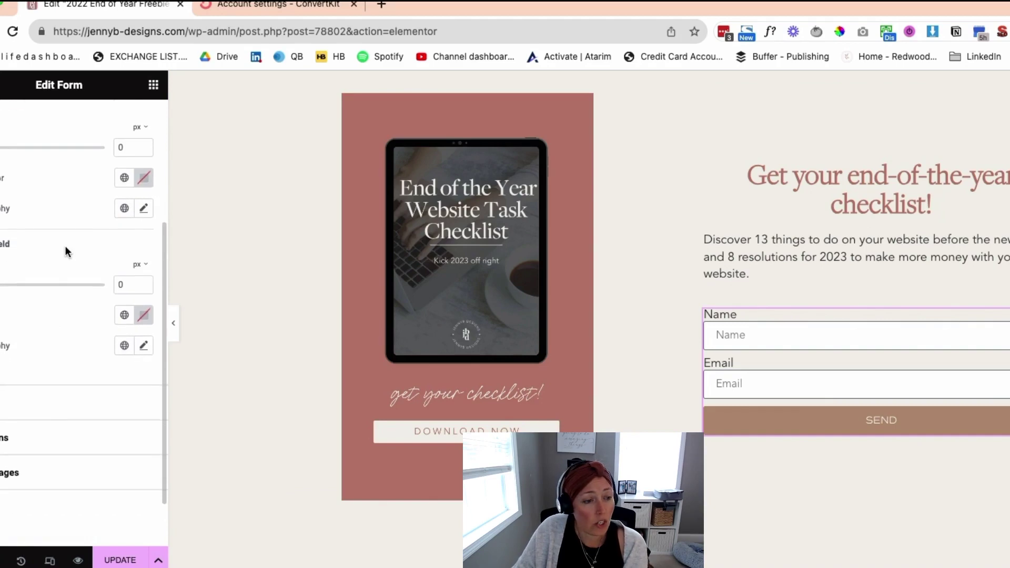
{"action": "scroll", "coordinate": [77, 341], "scroll_direction": "up", "scroll_amount": 10}
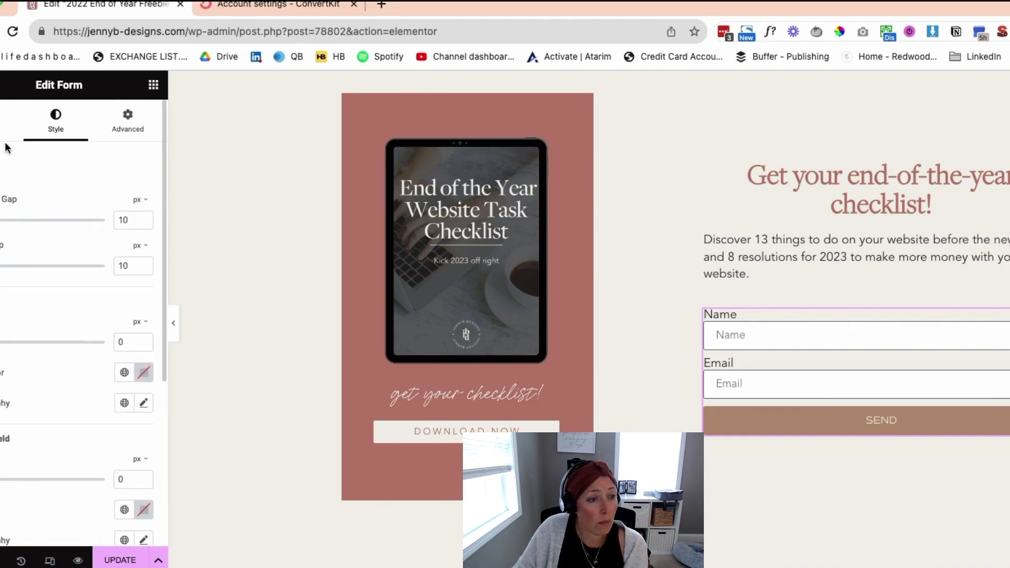
{"action": "left_click", "coordinate": [8, 122]}
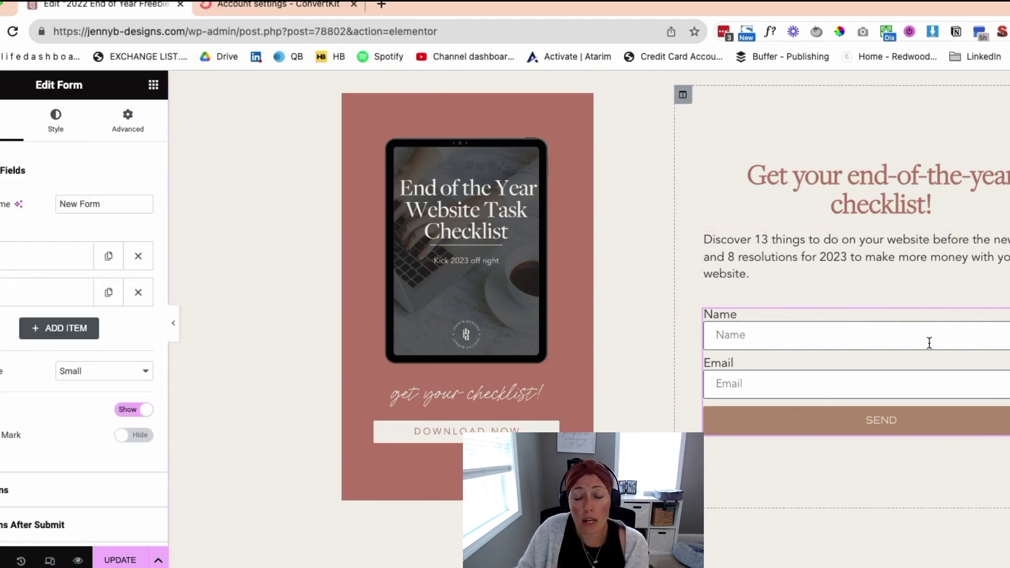